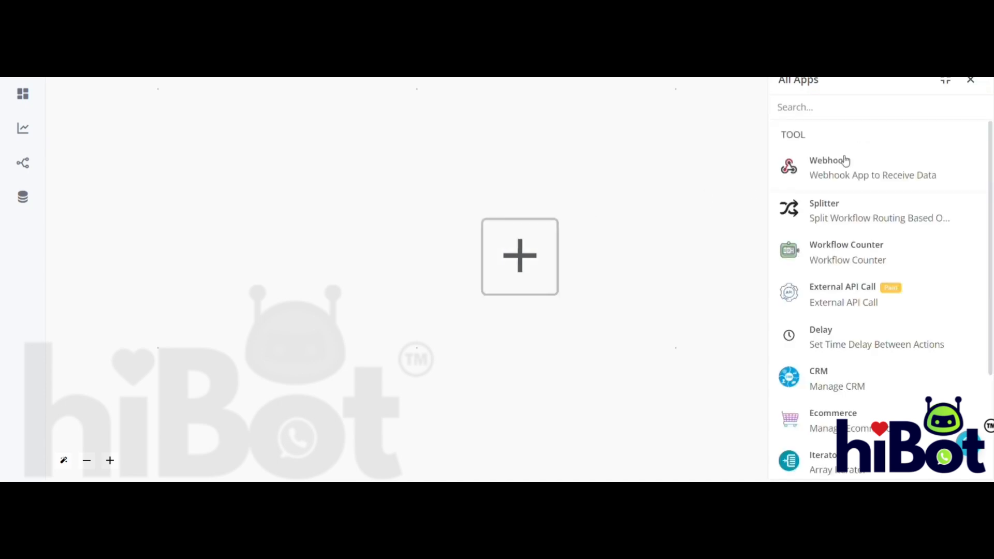
- Add a Custom Webhook trigger titled "Order shopify", generate its webhook URL and copy that URL
{"action": "left_click", "coordinate": [850, 172]}
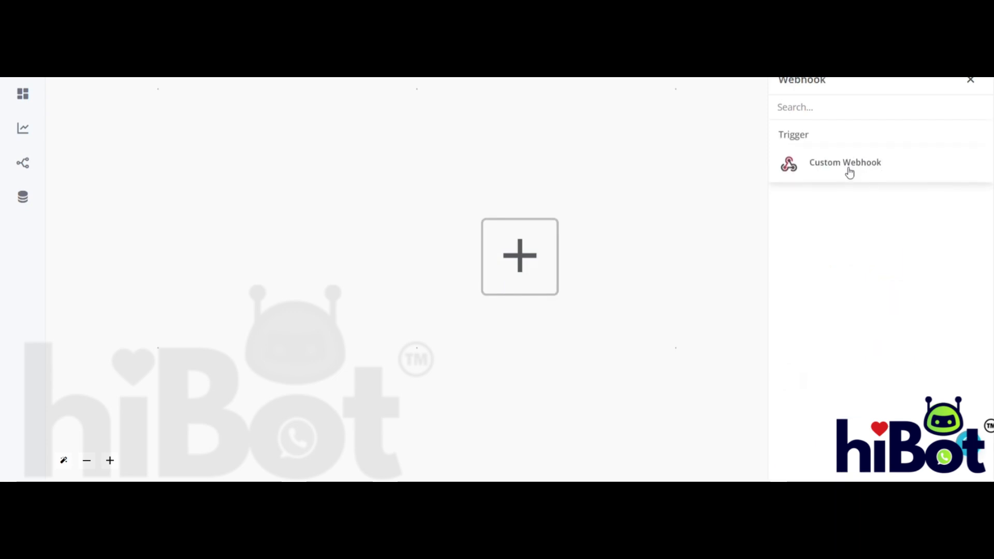
{"action": "left_click", "coordinate": [849, 172]}
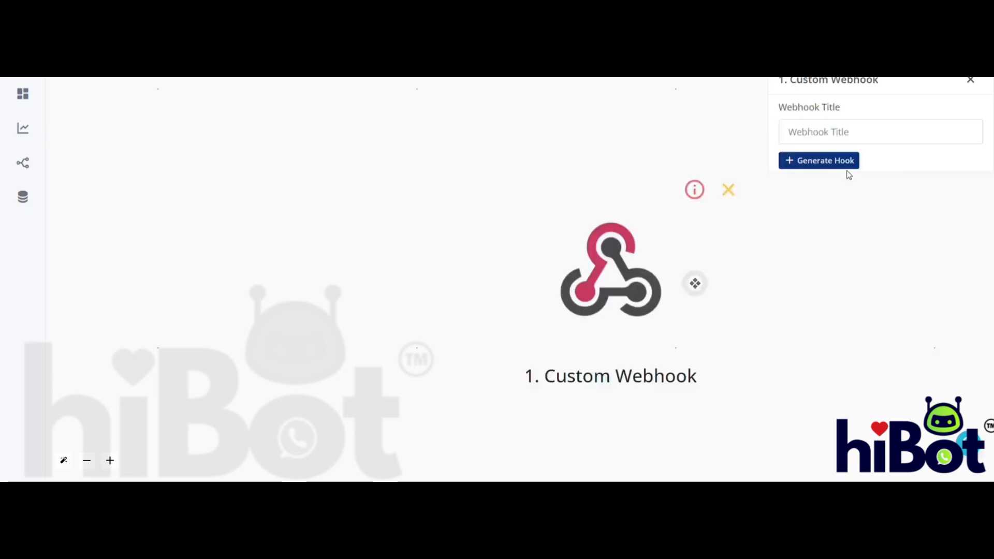
{"action": "left_click", "coordinate": [896, 130]}
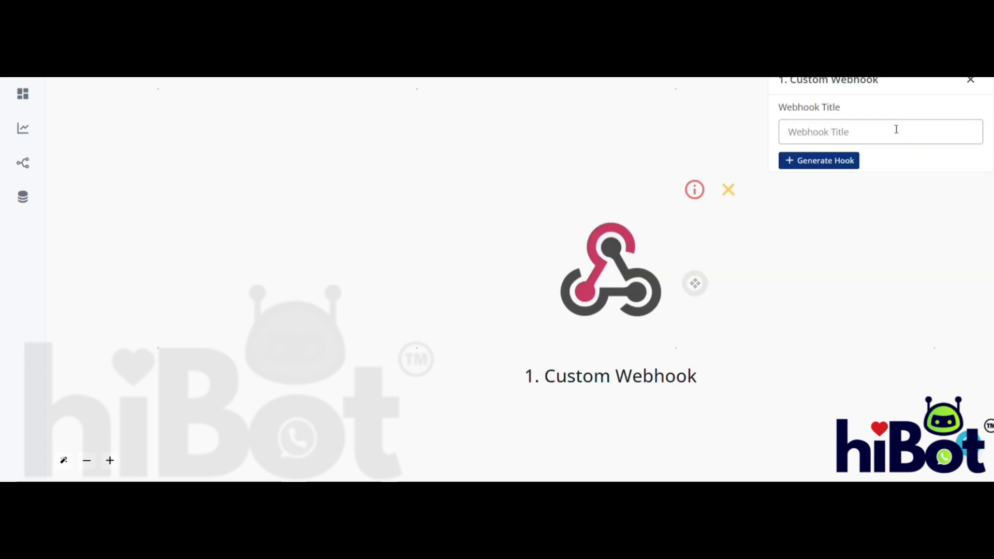
{"action": "type", "text": "order shopify"}
{"action": "left_click", "coordinate": [828, 164]}
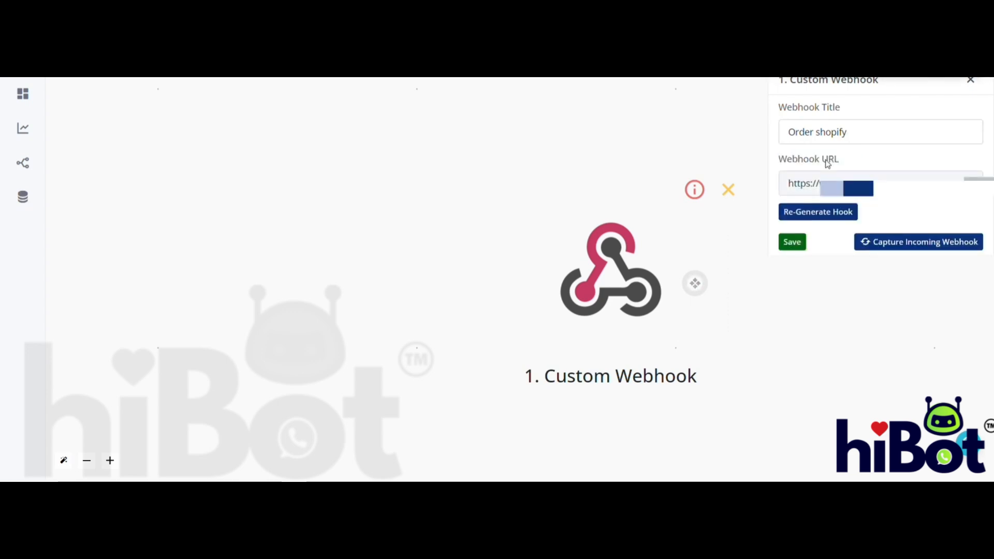
{"action": "left_click", "coordinate": [852, 179]}
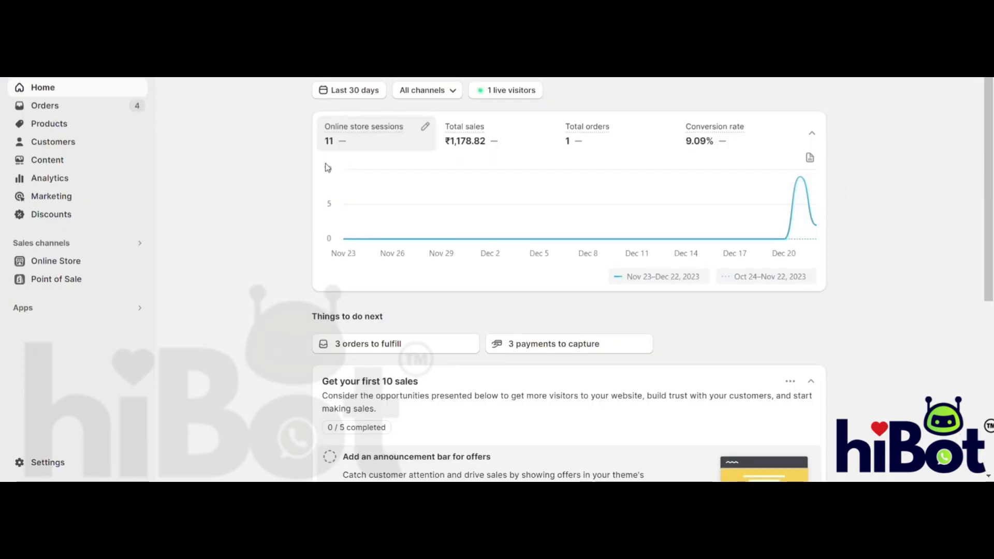
- In the Shopify admin, open the store's notification settings and go to the Webhooks section
{"action": "left_click", "coordinate": [51, 460]}
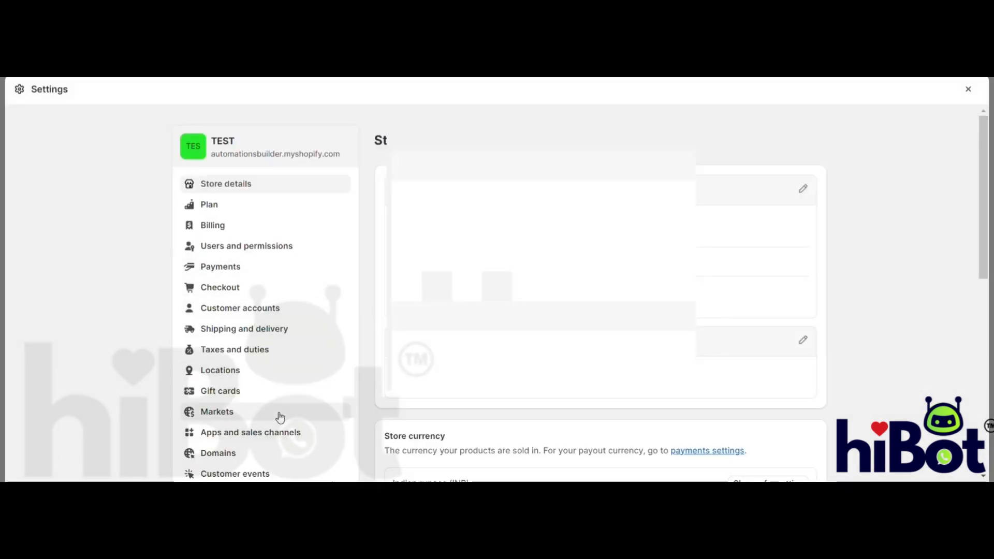
{"action": "left_click", "coordinate": [241, 392]}
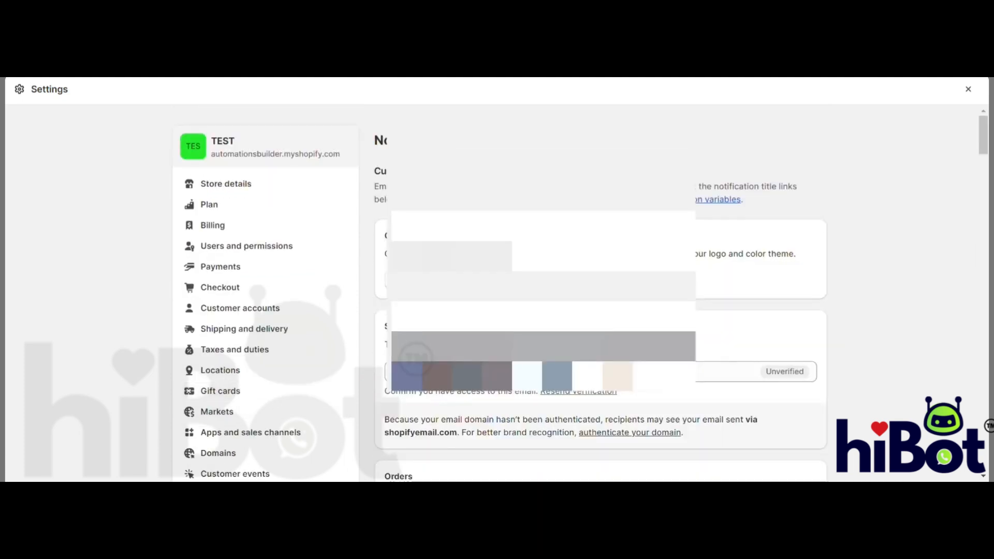
{"action": "scroll", "coordinate": [600, 290], "scroll_direction": "down", "scroll_amount": 20}
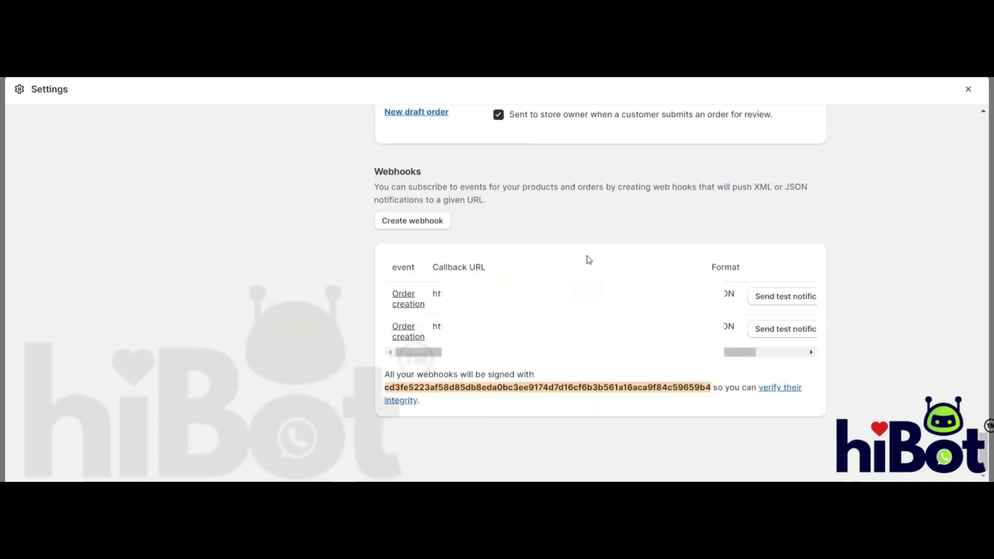
- Create a JSON webhook for the Order fulfillment event with the copied URL and API version 2023-10 (Latest), and save it
{"action": "left_click", "coordinate": [428, 221]}
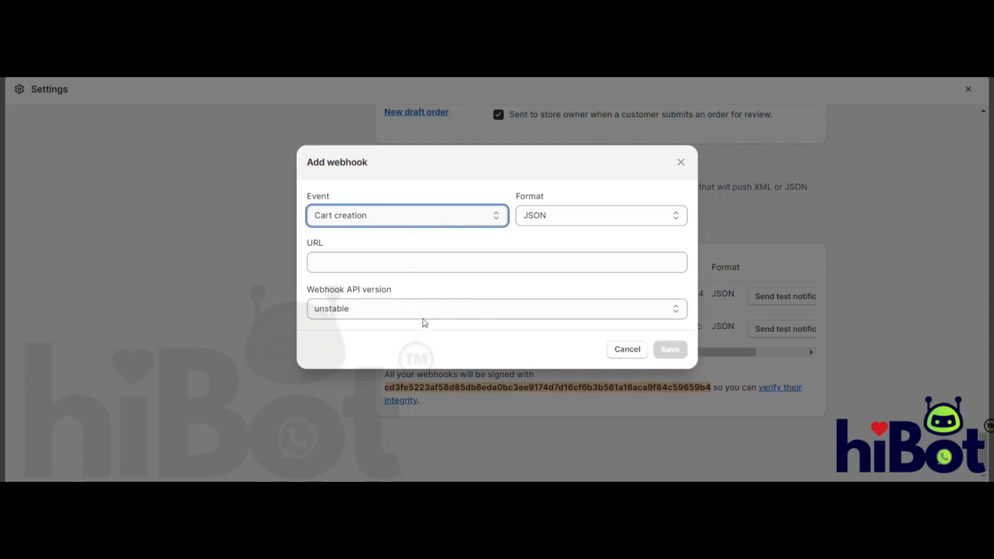
{"action": "left_click", "coordinate": [366, 306]}
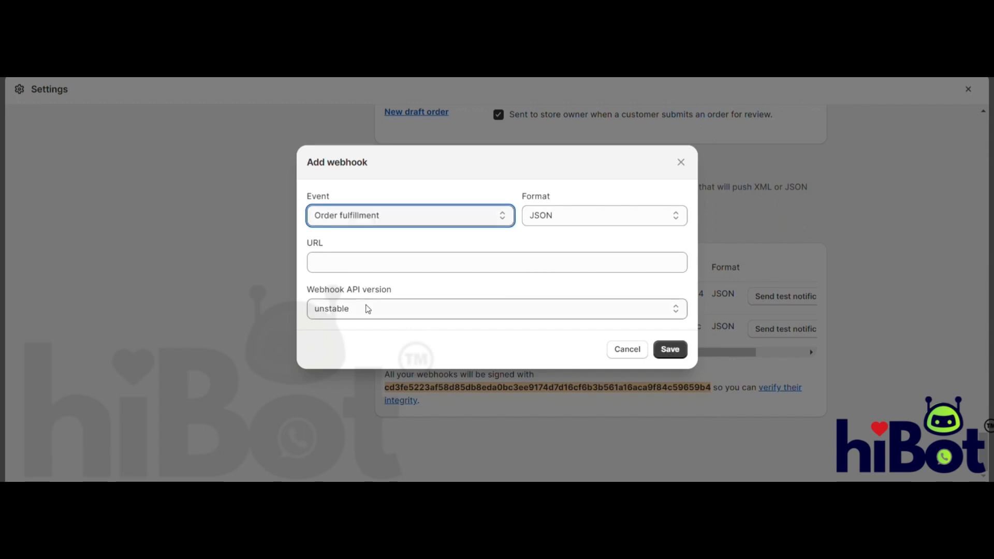
{"action": "left_click", "coordinate": [395, 271]}
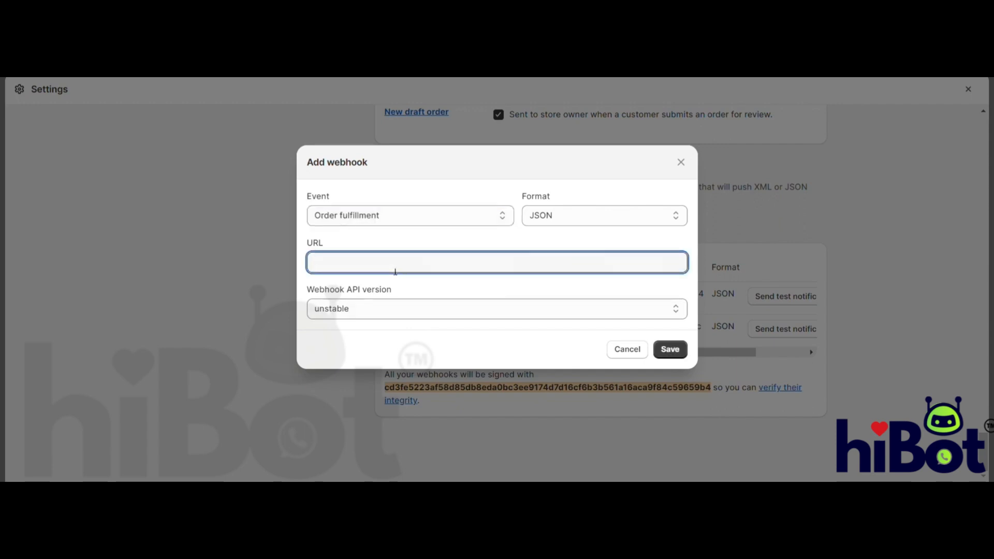
{"action": "type", "text": "https://webl"}
{"action": "left_click", "coordinate": [420, 310]}
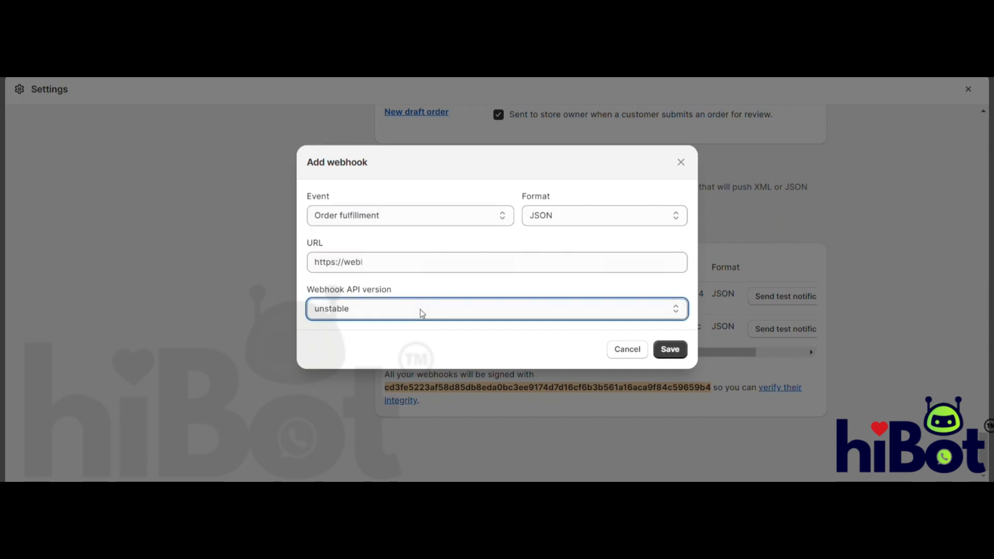
{"action": "left_click", "coordinate": [340, 353]}
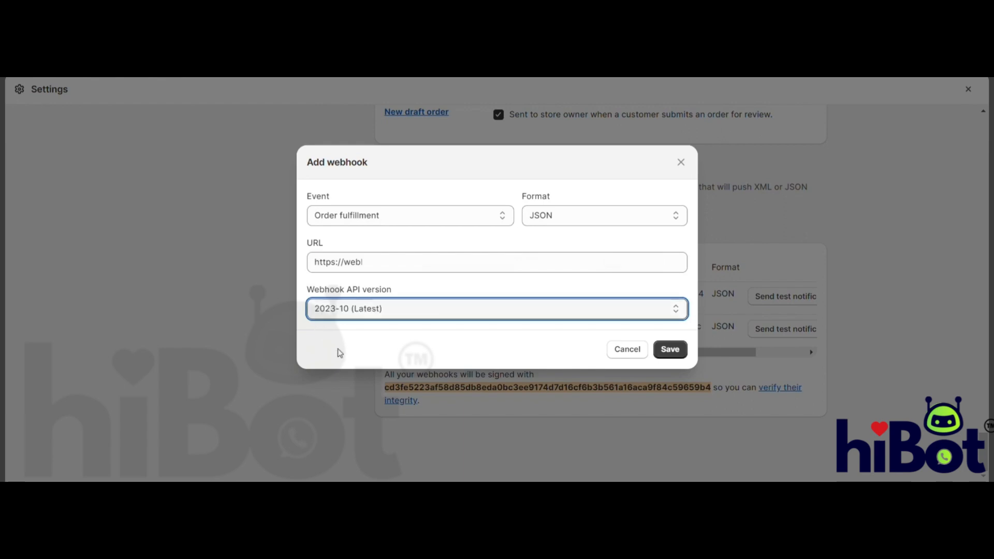
{"action": "left_click", "coordinate": [678, 352]}
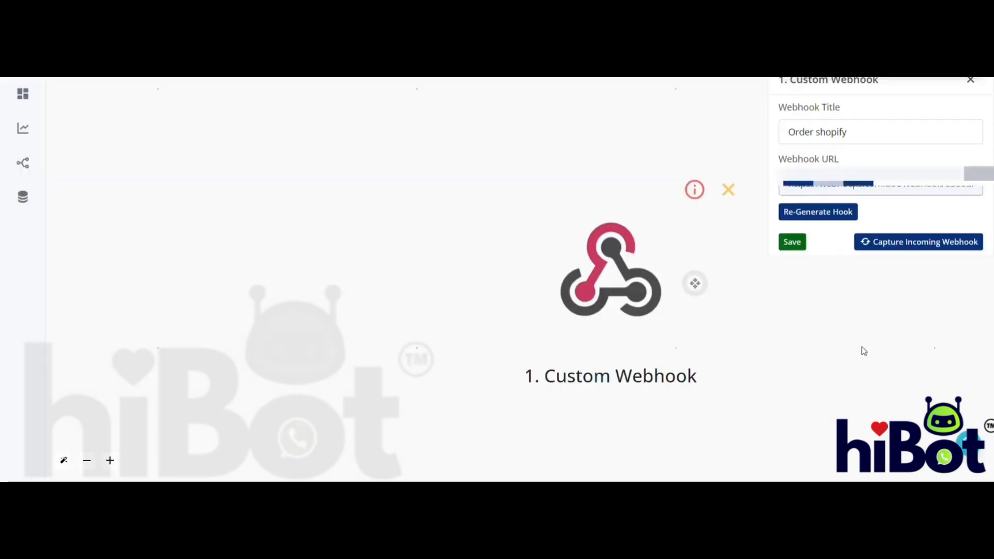
- Start capturing the incoming webhook in hiBot, and open the unfulfilled order placed today at 5:48 pm in Shopify
{"action": "left_click", "coordinate": [926, 247]}
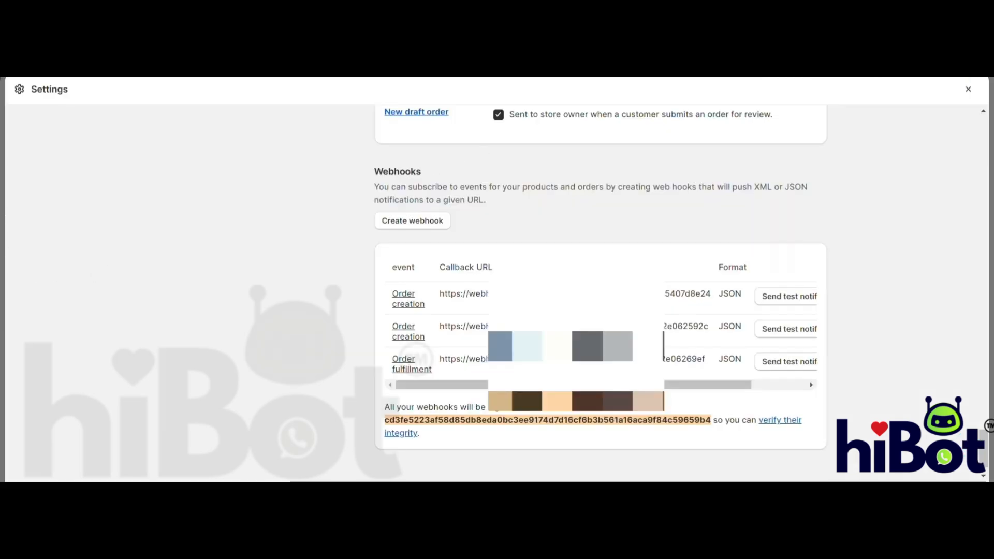
{"action": "left_click", "coordinate": [968, 89]}
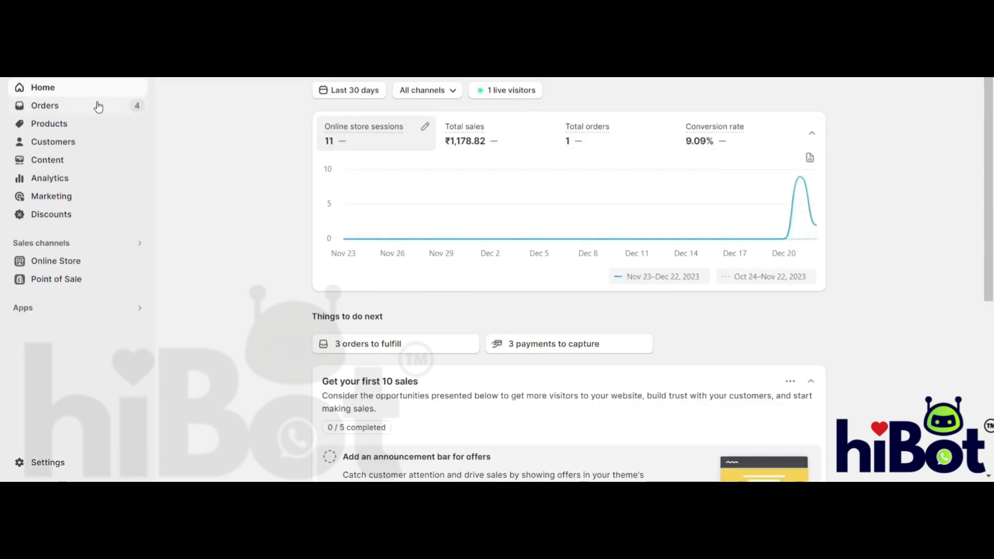
{"action": "left_click", "coordinate": [99, 105]}
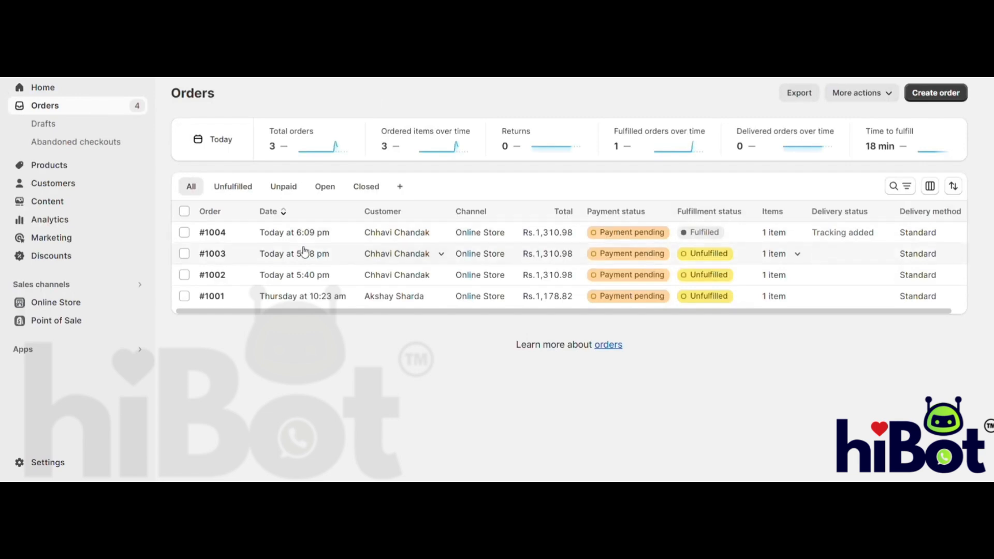
{"action": "left_click", "coordinate": [189, 256]}
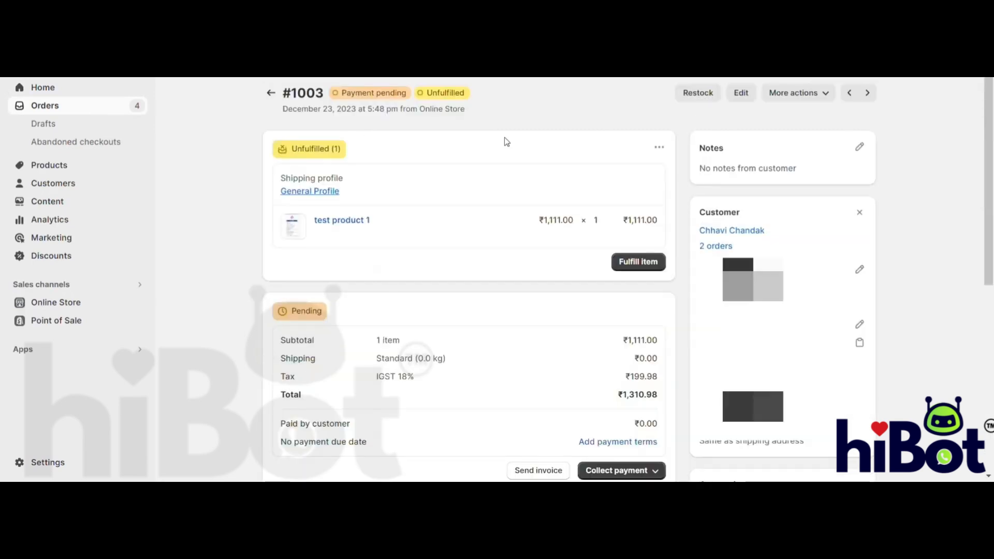
- Fulfill the order's item with tracking number 123456 and shipping carrier 99 Minutos
{"action": "left_click", "coordinate": [650, 259]}
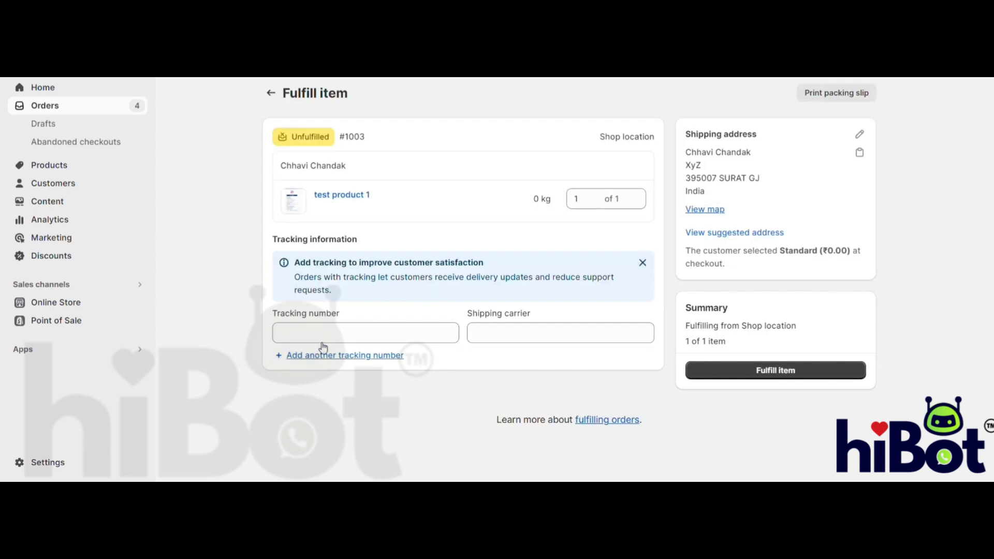
{"action": "left_click", "coordinate": [353, 337]}
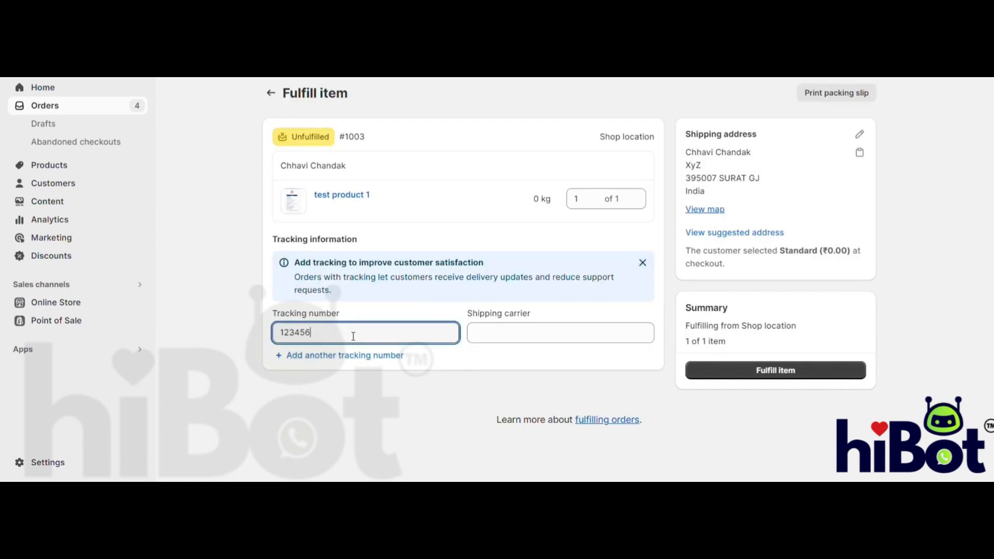
{"action": "left_click", "coordinate": [527, 338]}
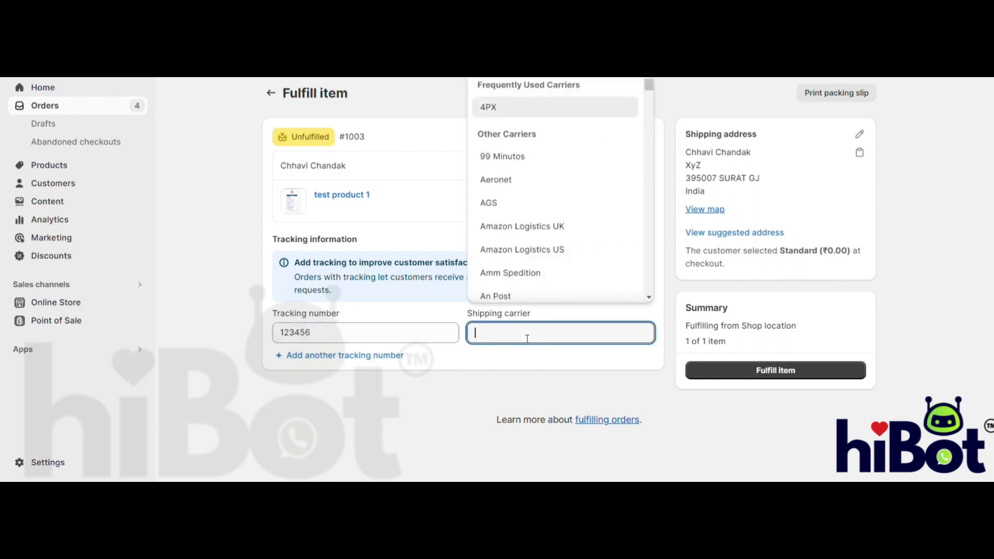
{"action": "left_click", "coordinate": [552, 157]}
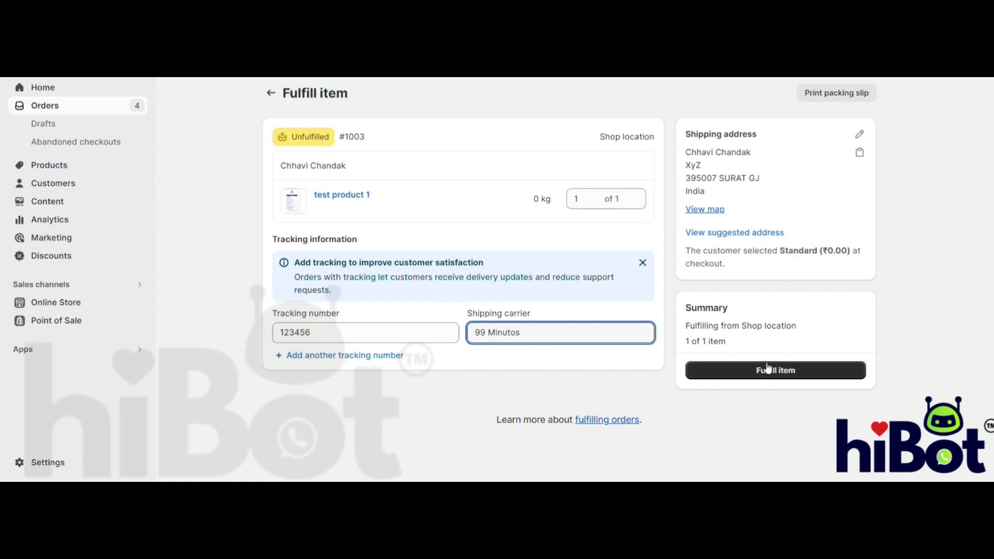
{"action": "left_click", "coordinate": [752, 371]}
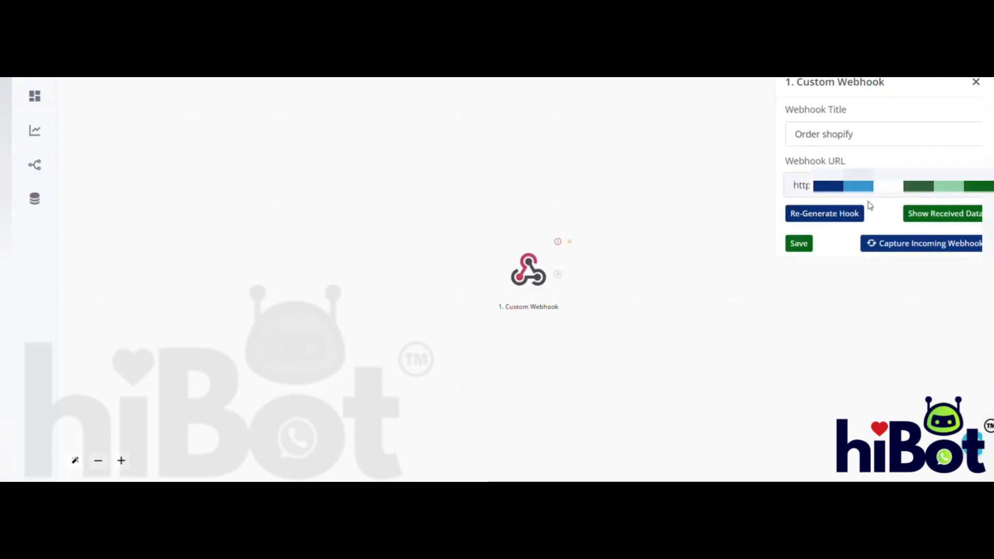
- Back in hiBot, review the received webhook data down to the order_status_url value, select that URL and save the webhook step
{"action": "left_click", "coordinate": [954, 215]}
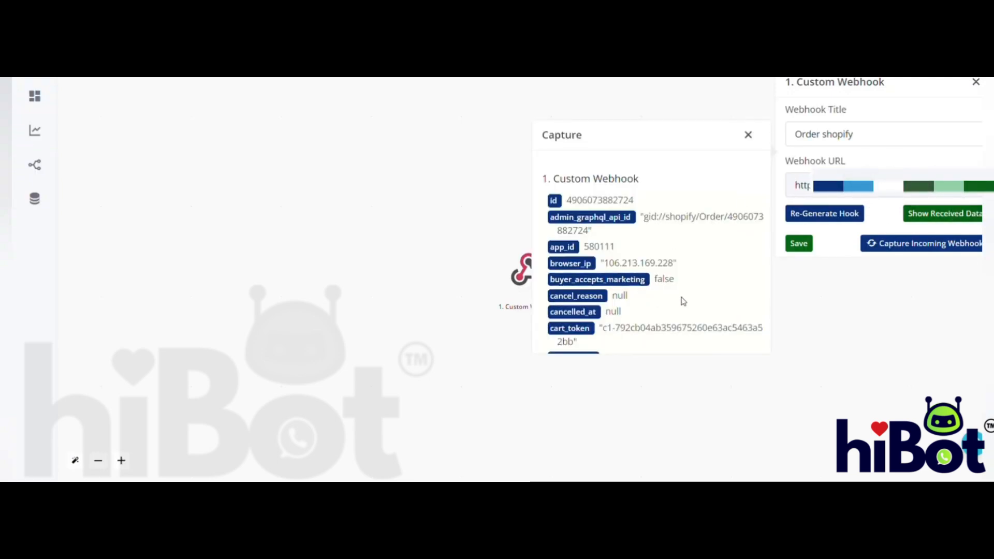
{"action": "scroll", "coordinate": [683, 302], "scroll_direction": "down", "scroll_amount": 5}
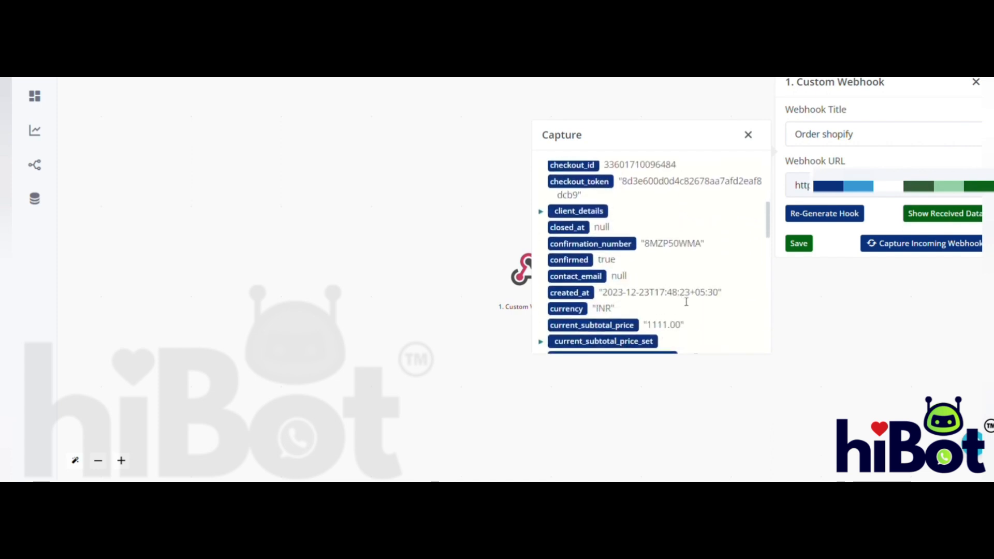
{"action": "scroll", "coordinate": [686, 302], "scroll_direction": "down", "scroll_amount": 6}
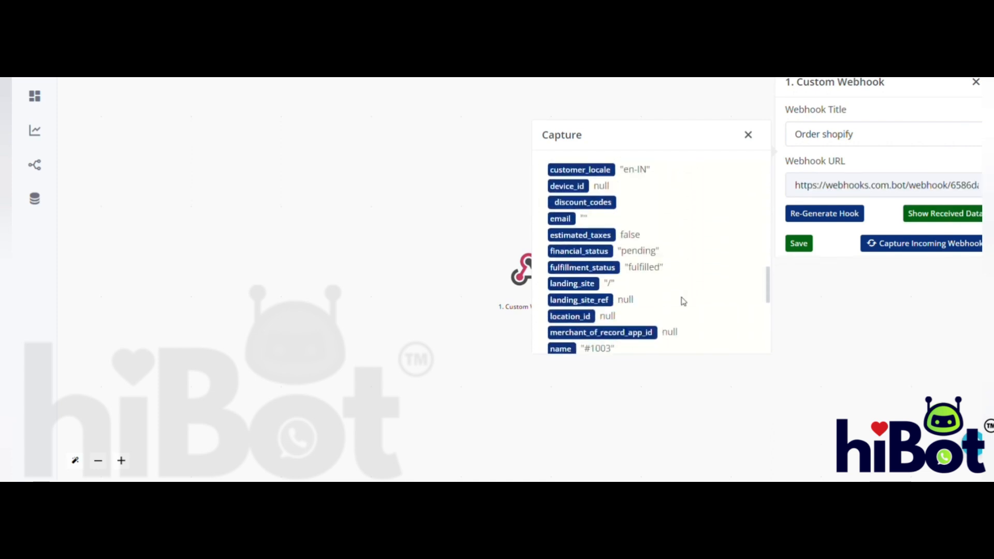
{"action": "scroll", "coordinate": [684, 301], "scroll_direction": "down", "scroll_amount": 8}
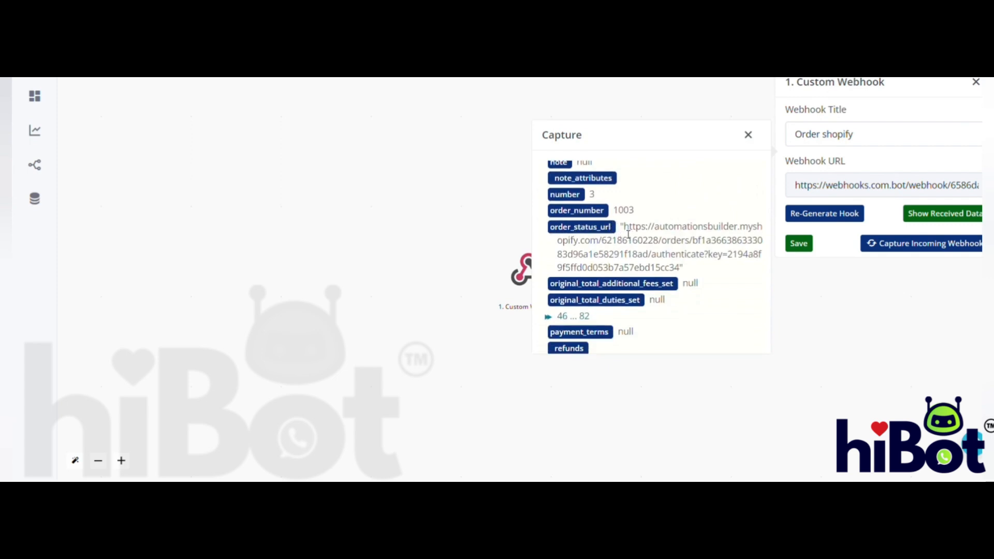
{"action": "left_click_drag", "start_coordinate": [624, 227], "coordinate": [684, 275]}
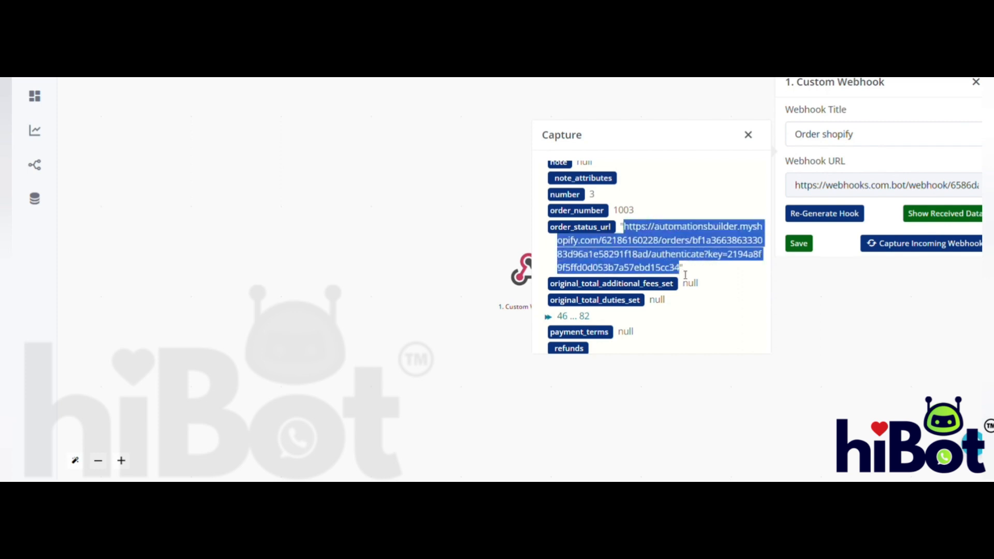
{"action": "left_click", "coordinate": [798, 244]}
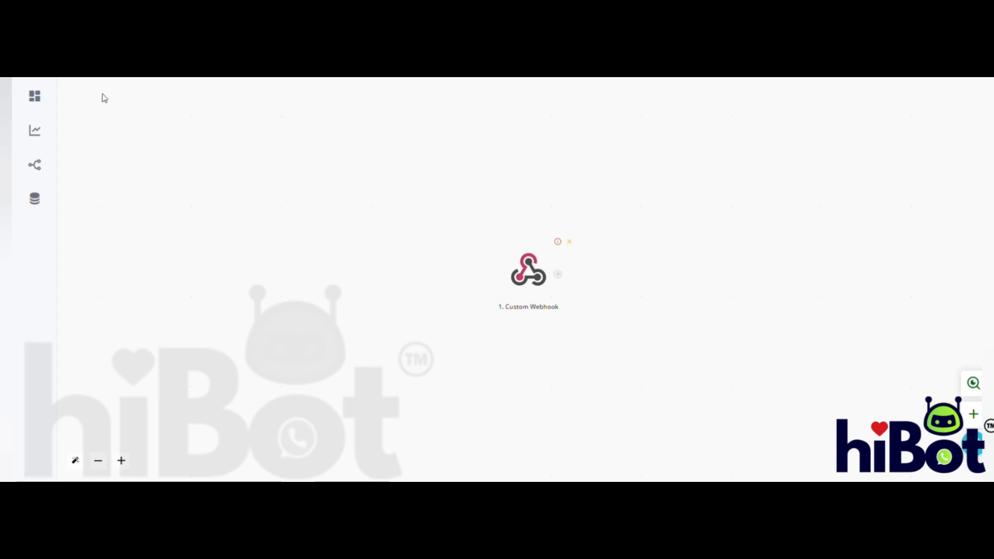
- Open the active WhatsApp Official API account and start a new message template in the Updated Interface
{"action": "left_click", "coordinate": [81, 117]}
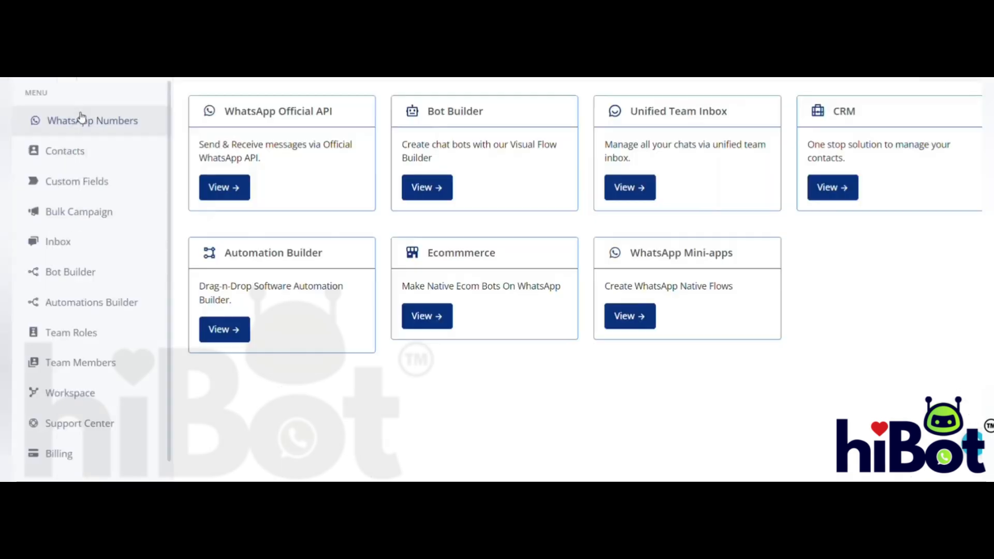
{"action": "left_click", "coordinate": [237, 190]}
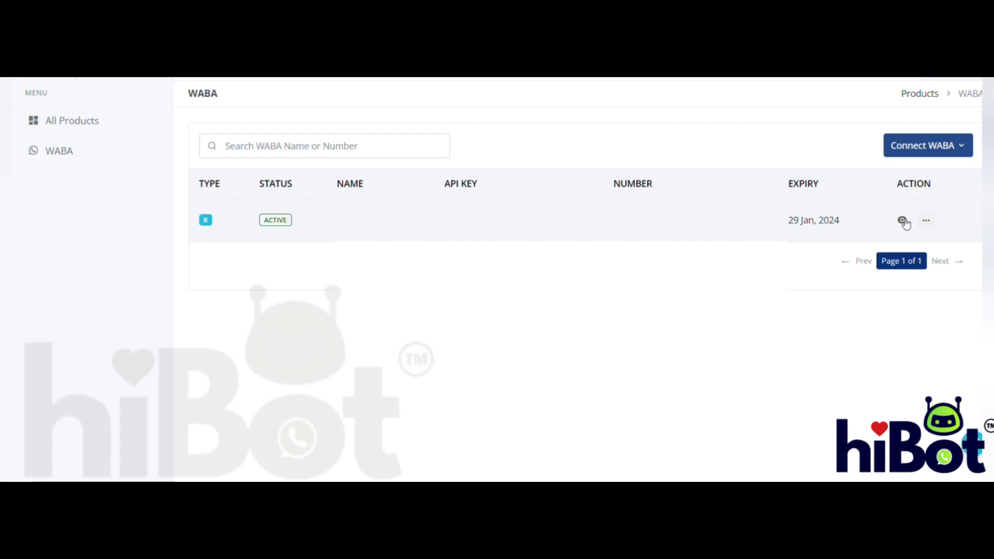
{"action": "left_click", "coordinate": [903, 221]}
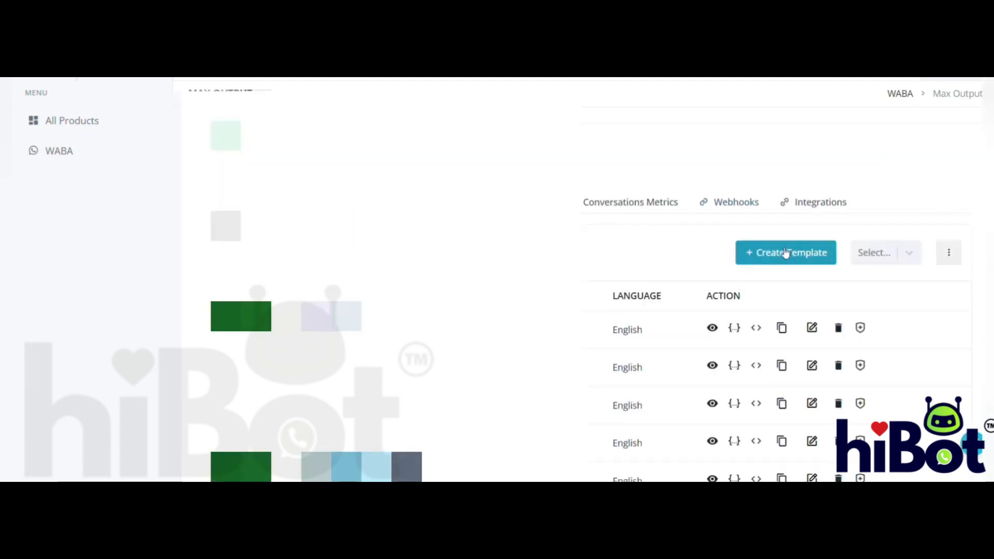
{"action": "left_click", "coordinate": [786, 254]}
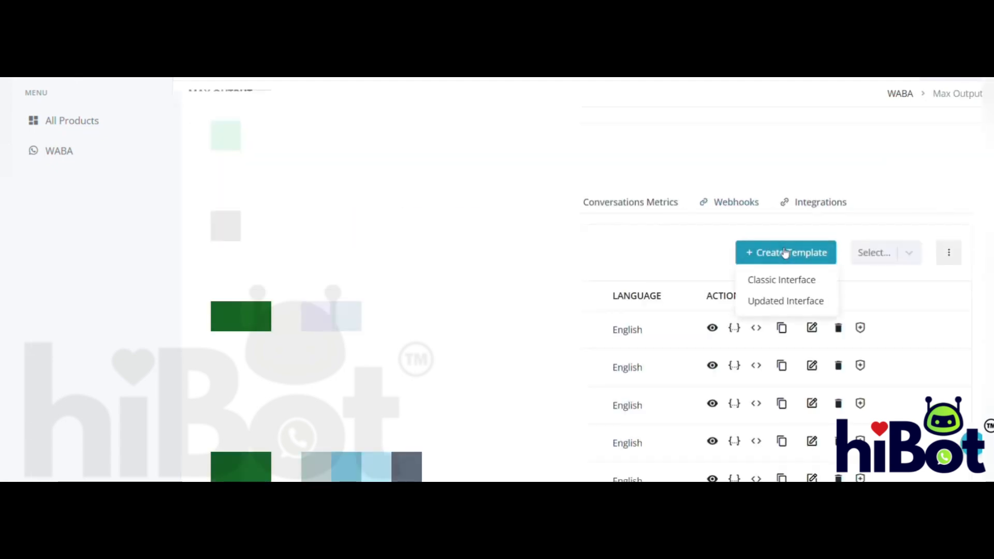
{"action": "left_click", "coordinate": [778, 299]}
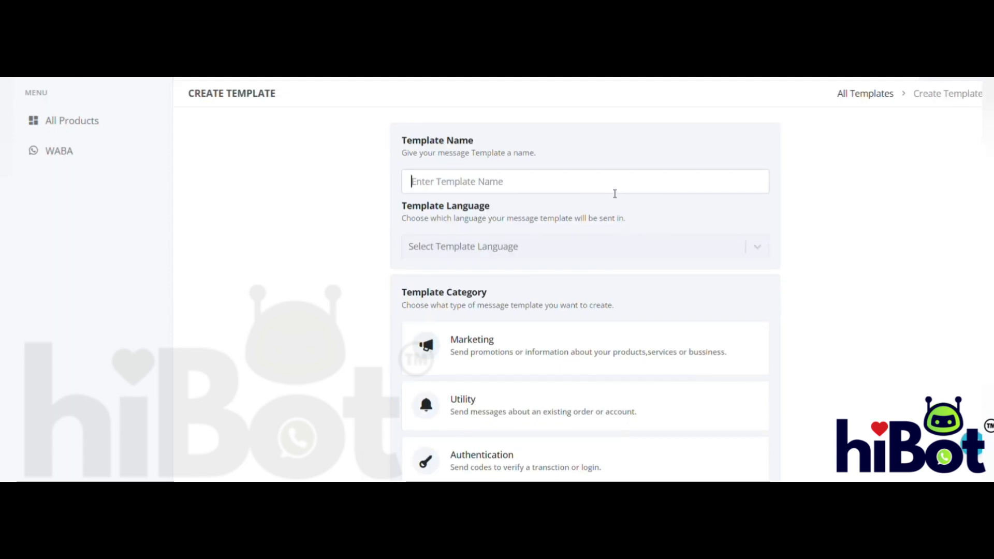
- Name the message template tracking_order and set its language to English
{"action": "type", "text": "trac"}
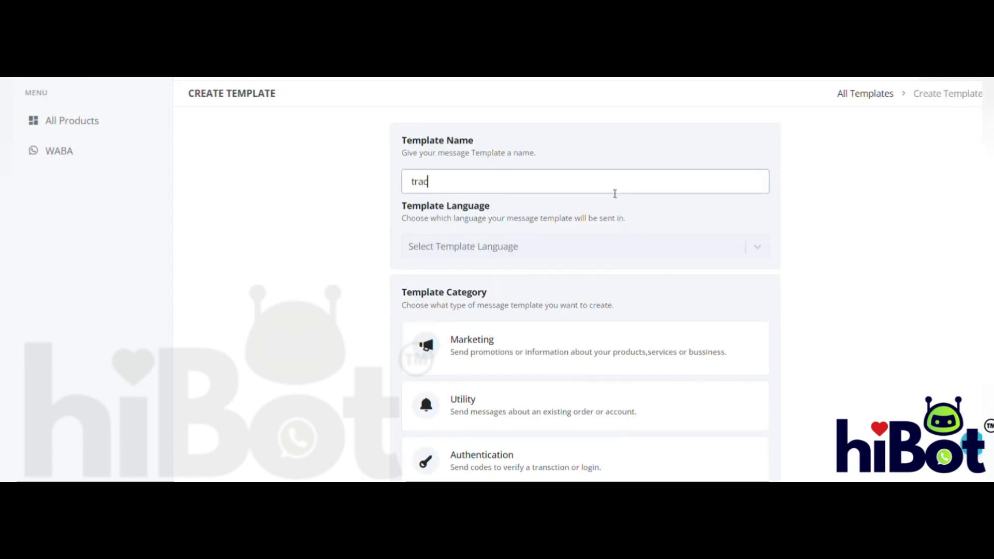
{"action": "type", "text": "king_or"}
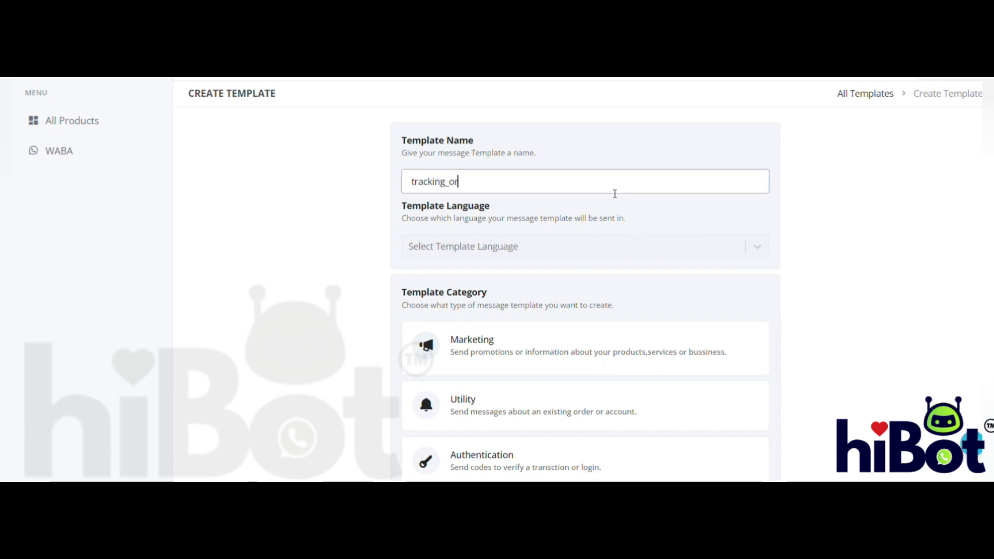
{"action": "type", "text": "der"}
{"action": "left_click", "coordinate": [561, 250]}
{"action": "type", "text": "english"}
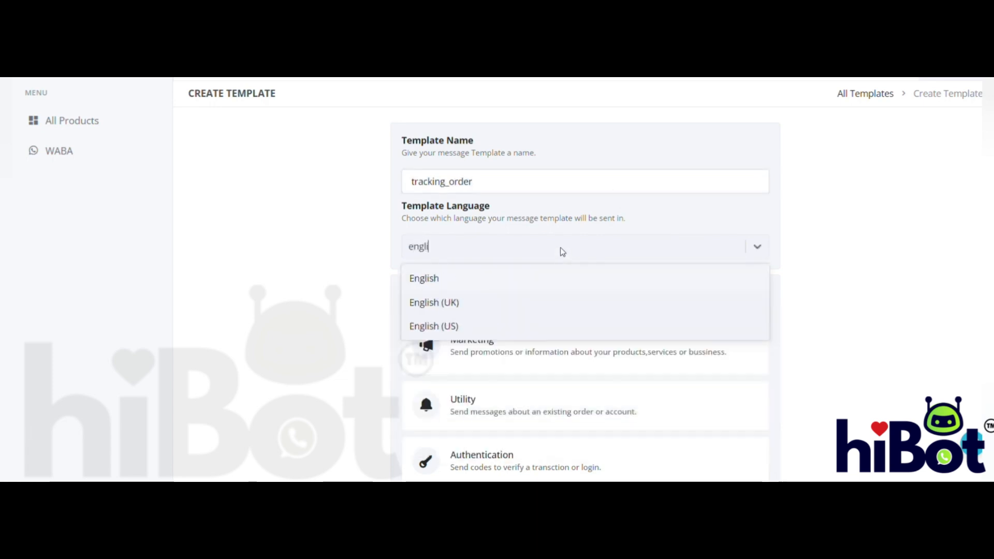
{"action": "left_click", "coordinate": [486, 286]}
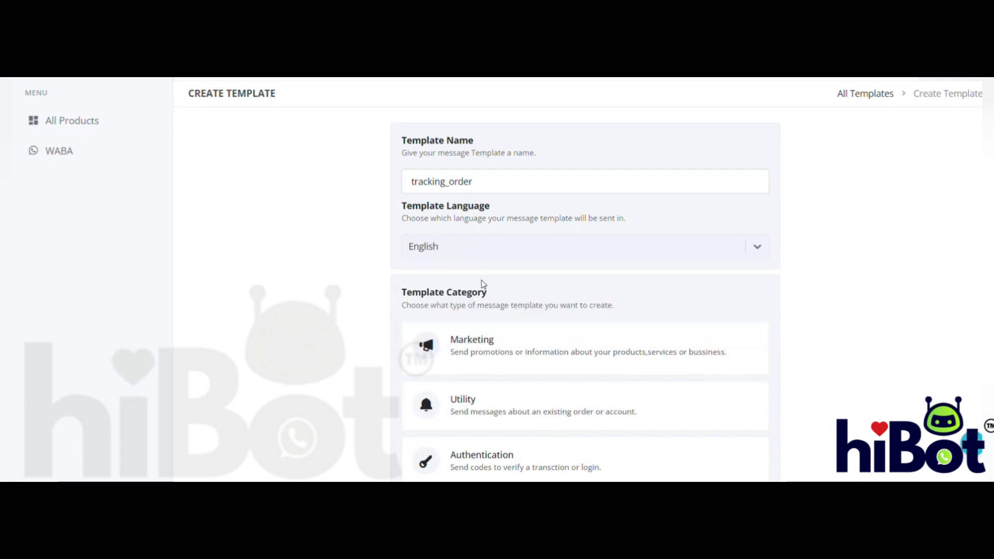
- Choose Utility as the template category and continue to the template content
{"action": "scroll", "coordinate": [618, 302], "scroll_direction": "down", "scroll_amount": 2}
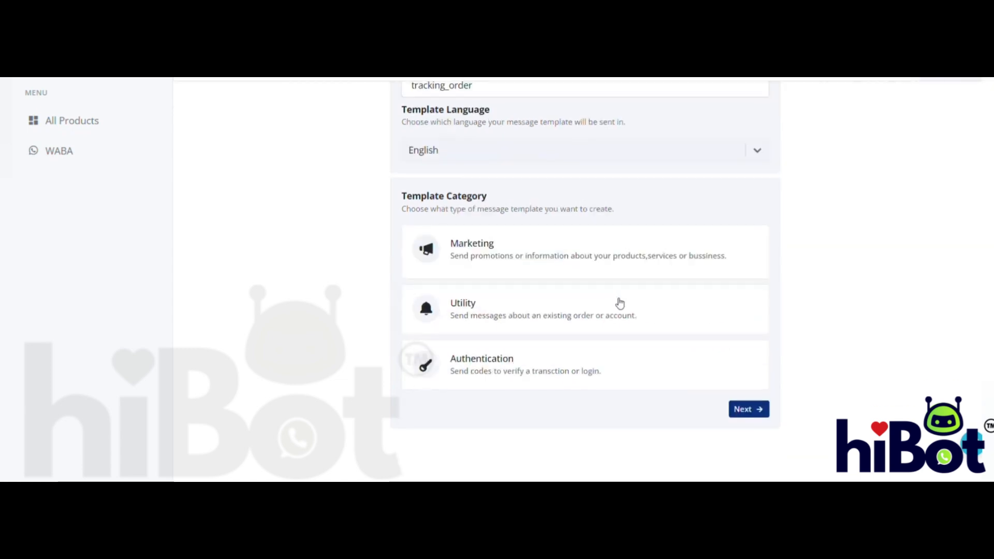
{"action": "left_click", "coordinate": [533, 309]}
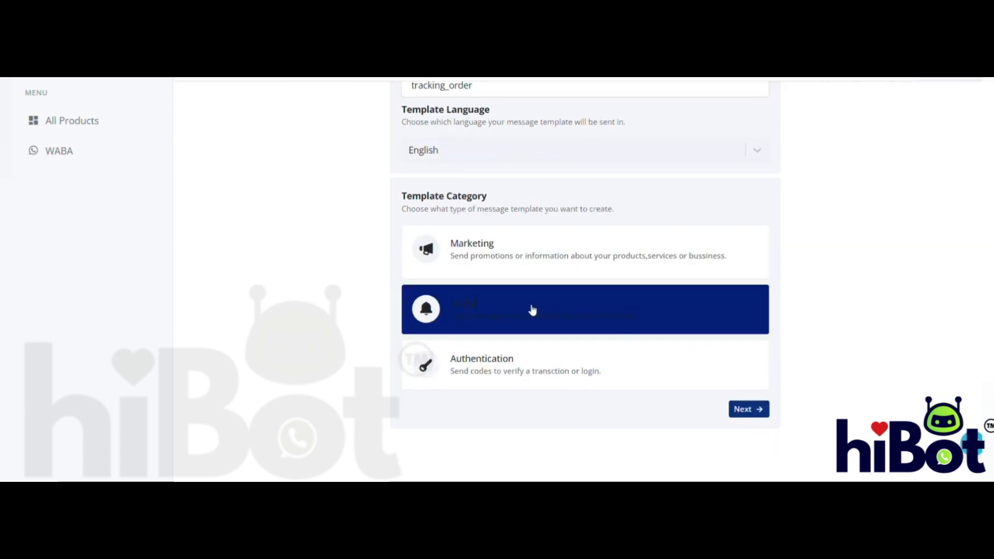
{"action": "left_click", "coordinate": [749, 415]}
- Write the body on three lines: "Hello", "Your order is out for delivery." and "To track select the button given."
{"action": "scroll", "coordinate": [466, 217], "scroll_direction": "up", "scroll_amount": 1}
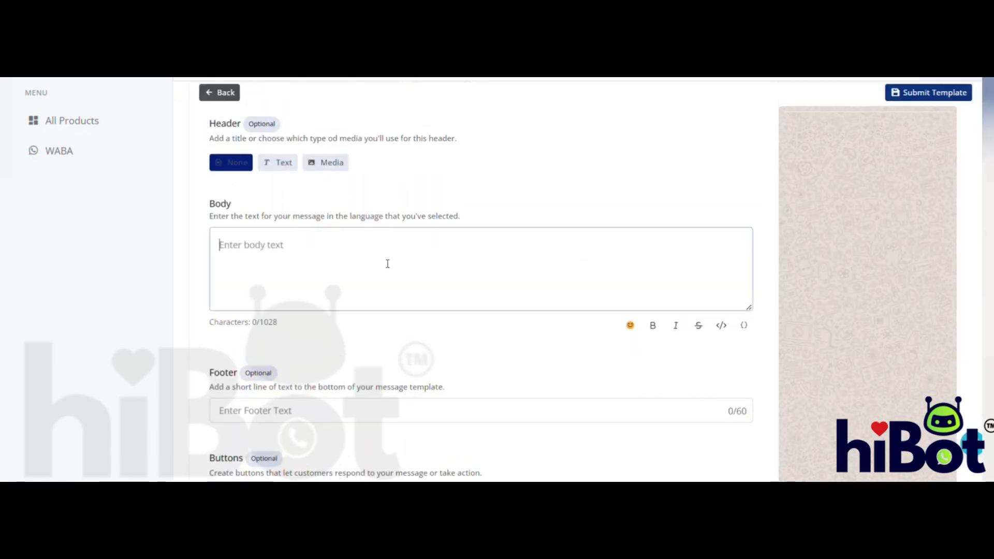
{"action": "type", "text": "Hello"}
{"action": "key", "text": "Return"}
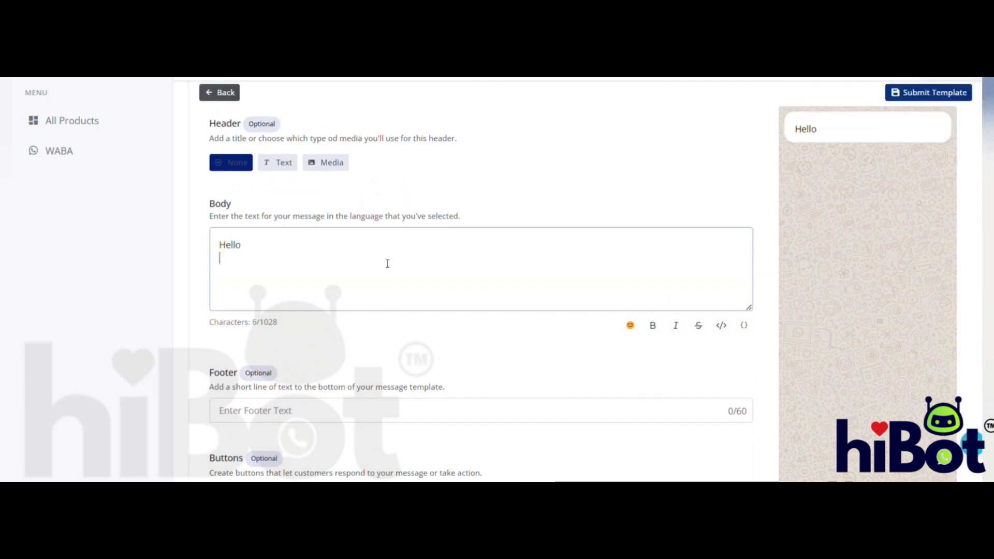
{"action": "type", "text": "Your order is ou"}
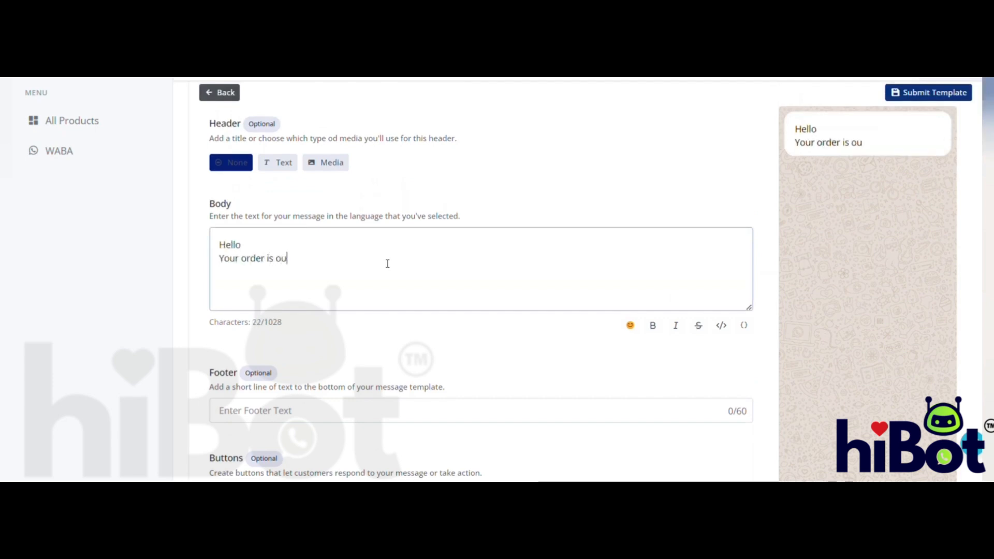
{"action": "type", "text": "t for "}
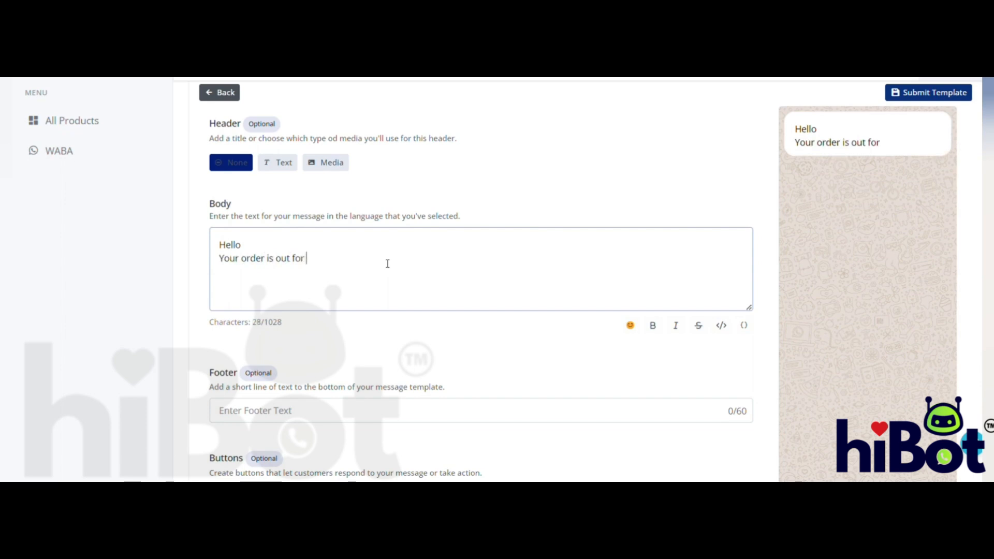
{"action": "type", "text": "delivery."}
{"action": "key", "text": "Return"}
{"action": "type", "text": "T"}
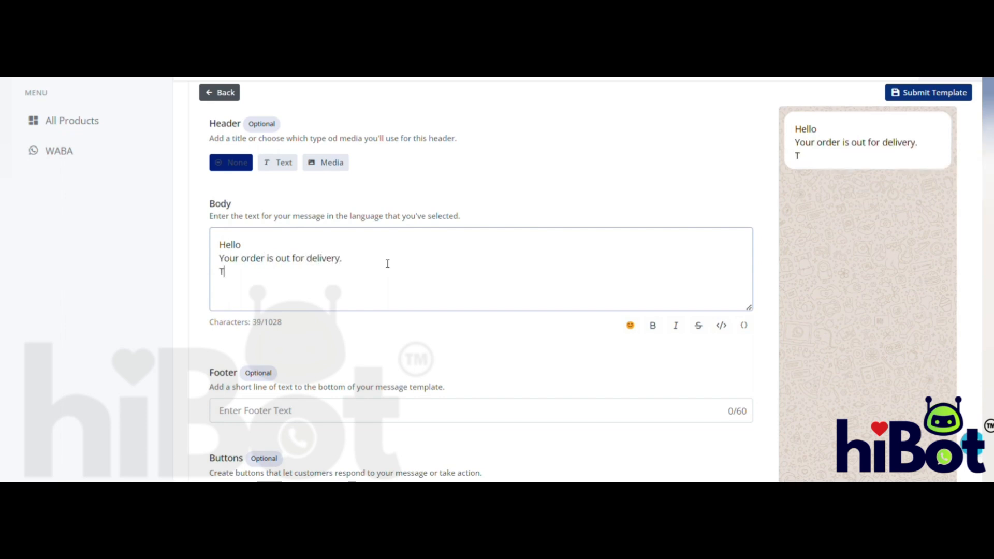
{"action": "type", "text": "o track select "}
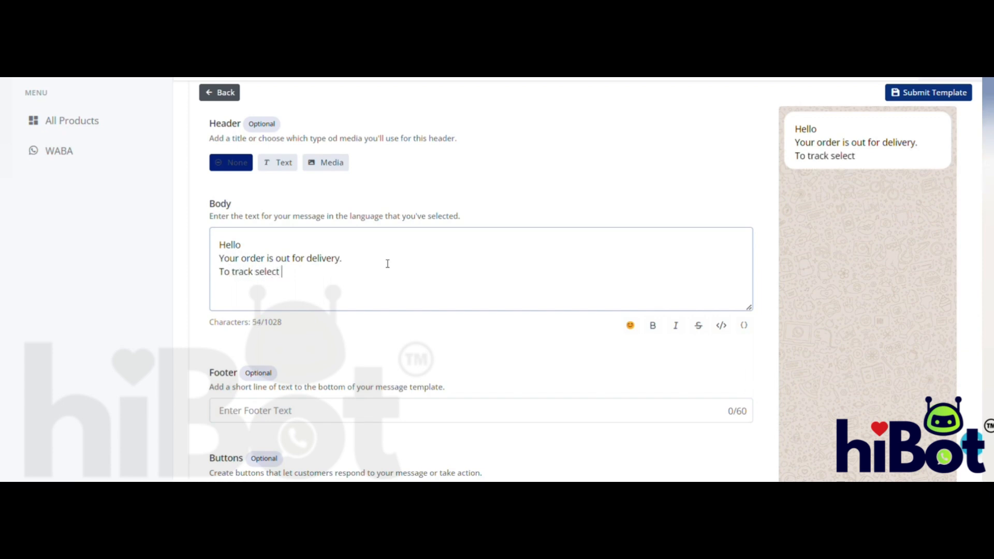
{"action": "type", "text": "the butto"}
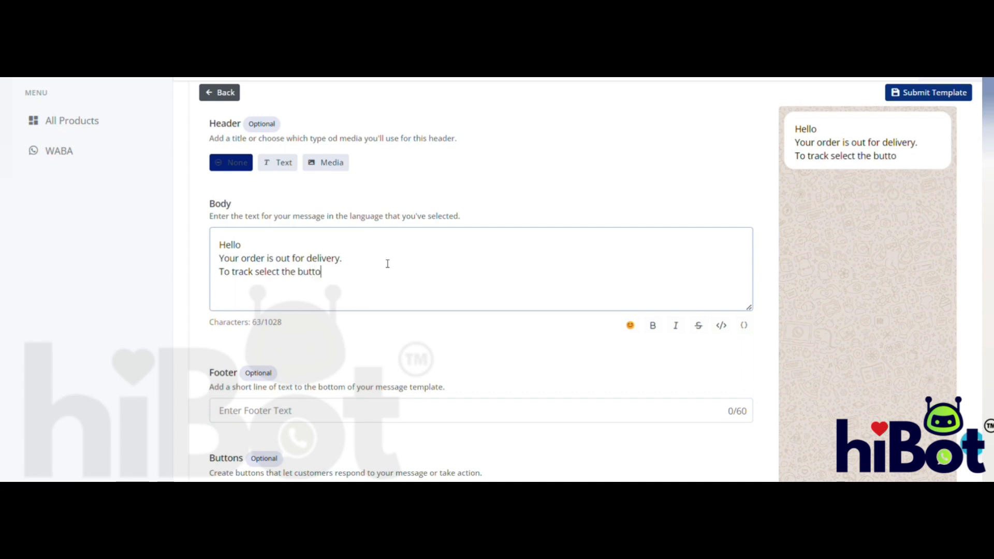
{"action": "type", "text": "n given."}
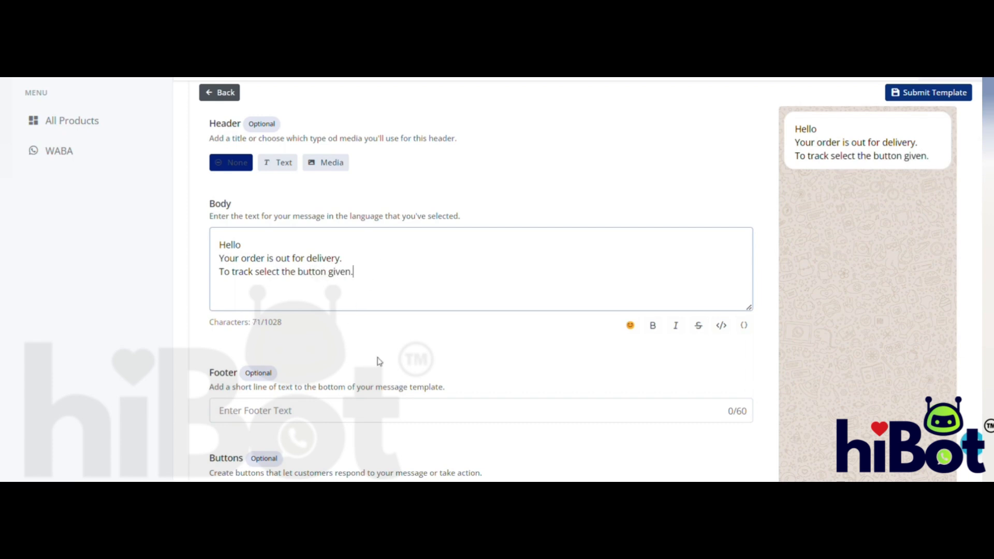
- Add a Visit website call-to-action button to the template with the button text "Track order"
{"action": "scroll", "coordinate": [380, 360], "scroll_direction": "down", "scroll_amount": 3}
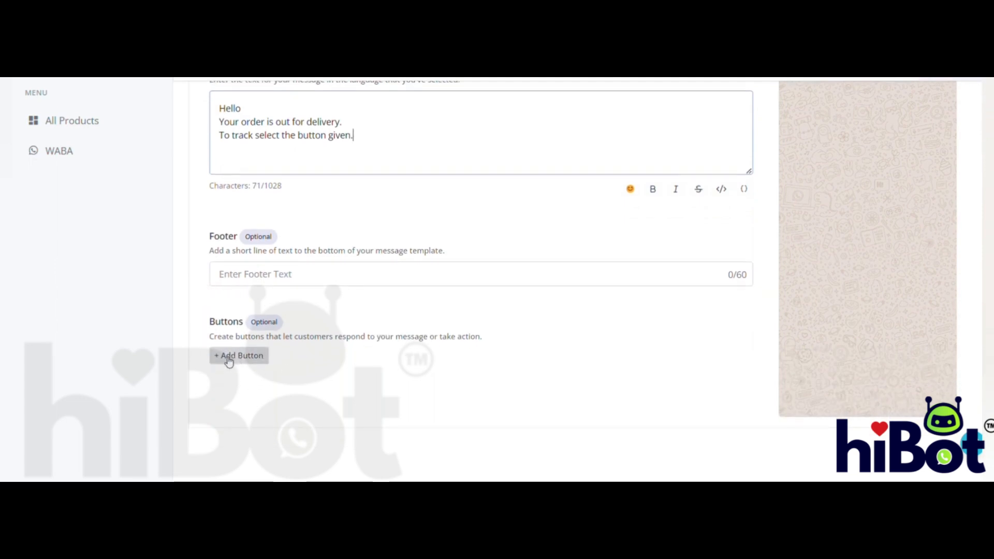
{"action": "left_click", "coordinate": [230, 359]}
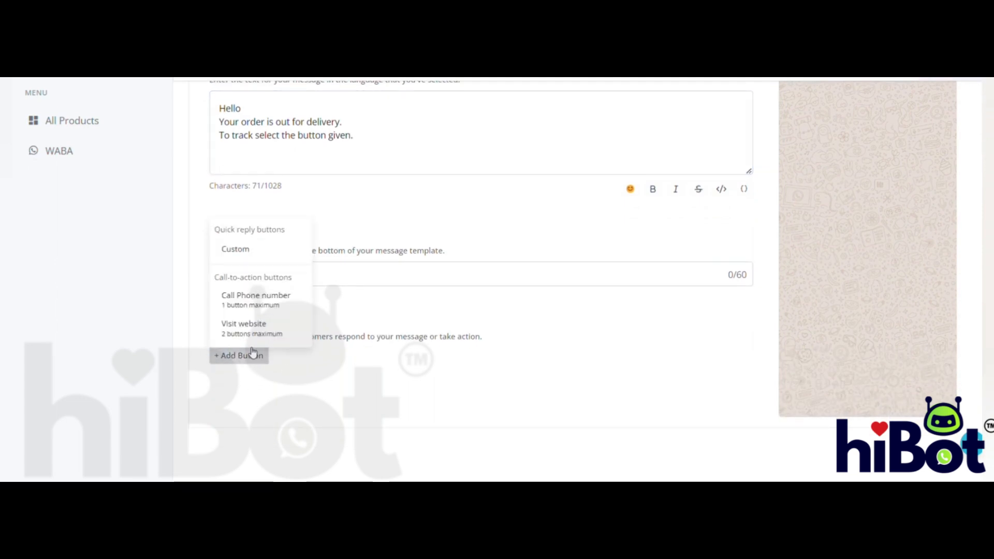
{"action": "left_click", "coordinate": [244, 328]}
{"action": "scroll", "coordinate": [400, 345], "scroll_direction": "down", "scroll_amount": 2}
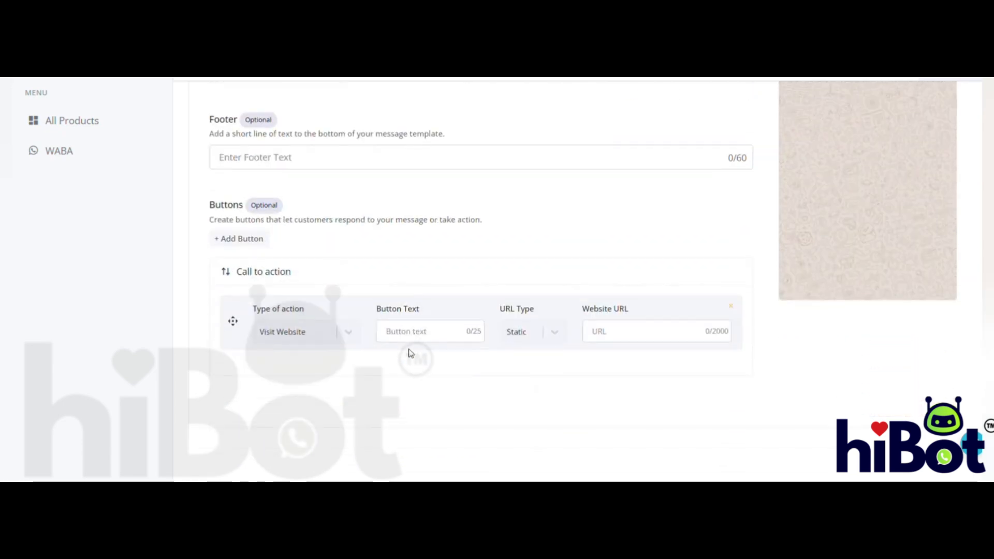
{"action": "left_click", "coordinate": [426, 338]}
{"action": "type", "text": "Trac"}
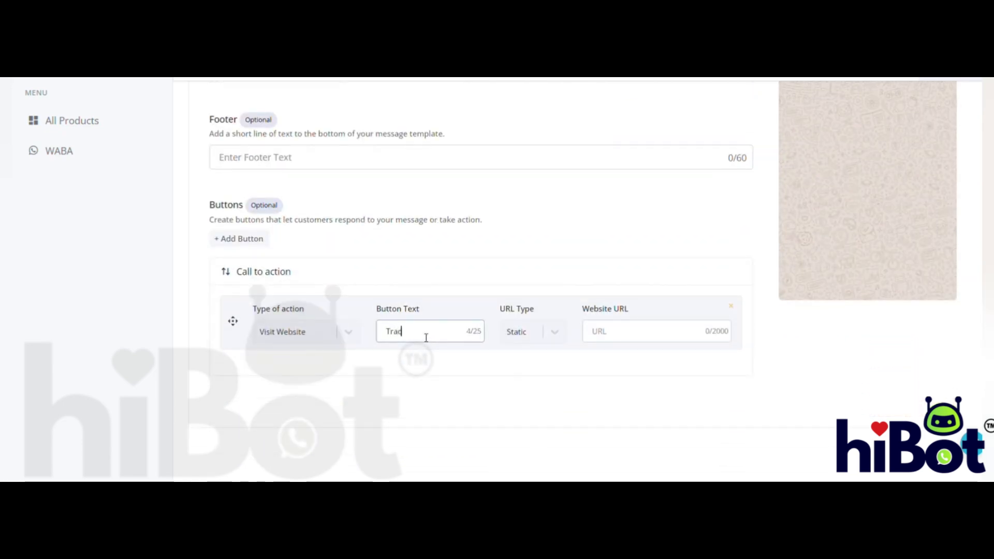
{"action": "type", "text": "k order"}
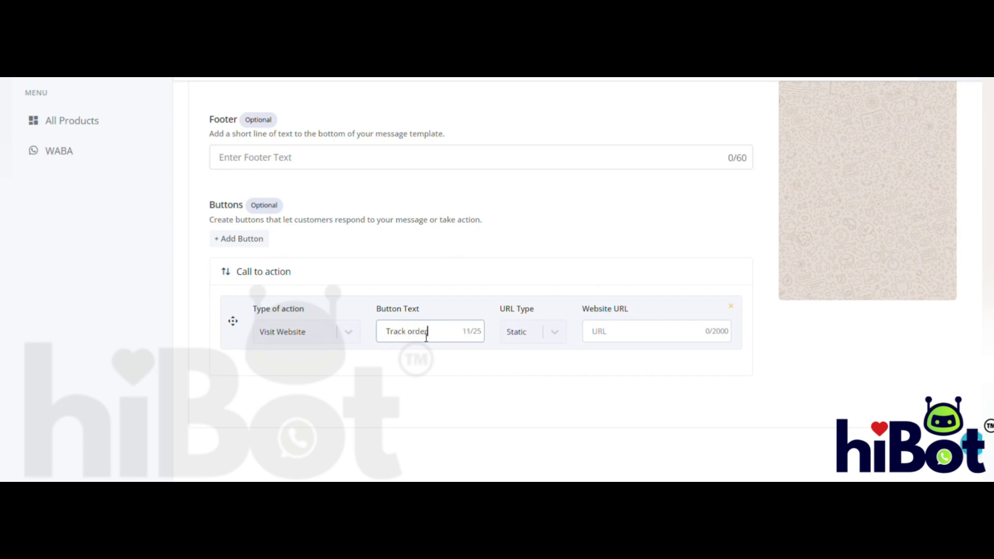
- Set the Track order button's URL type to Dynamic and paste the copied order status URL as its sample URL
{"action": "left_click", "coordinate": [547, 338]}
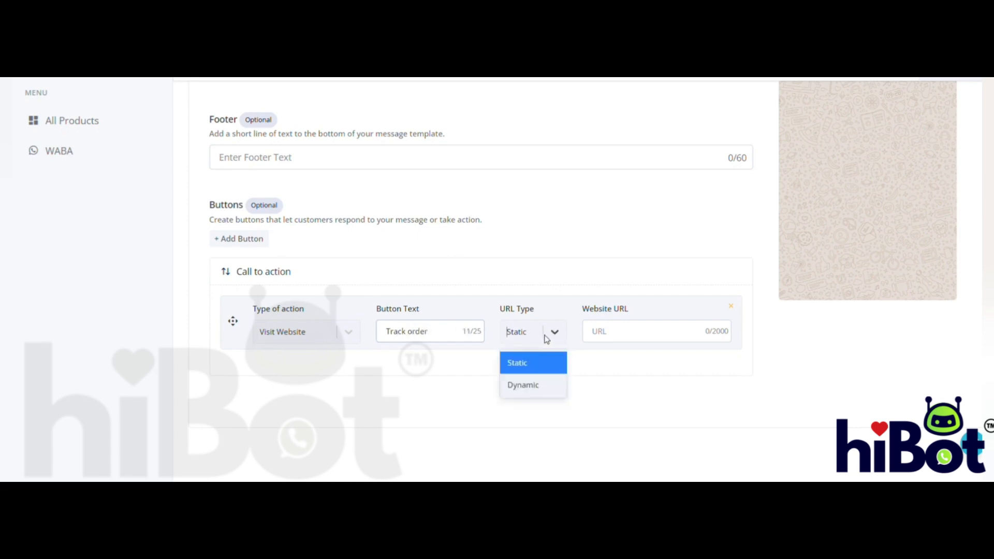
{"action": "left_click", "coordinate": [527, 394]}
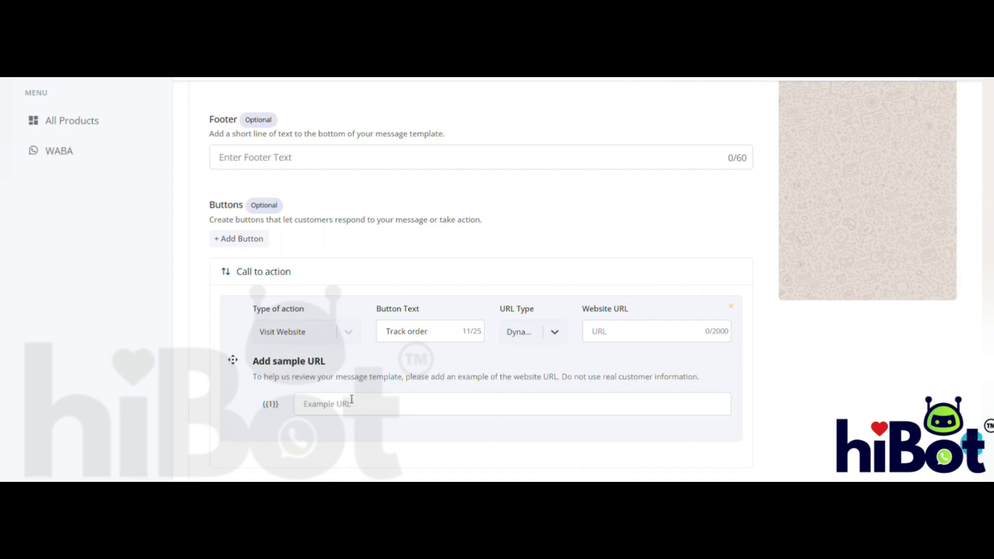
{"action": "left_click", "coordinate": [333, 409]}
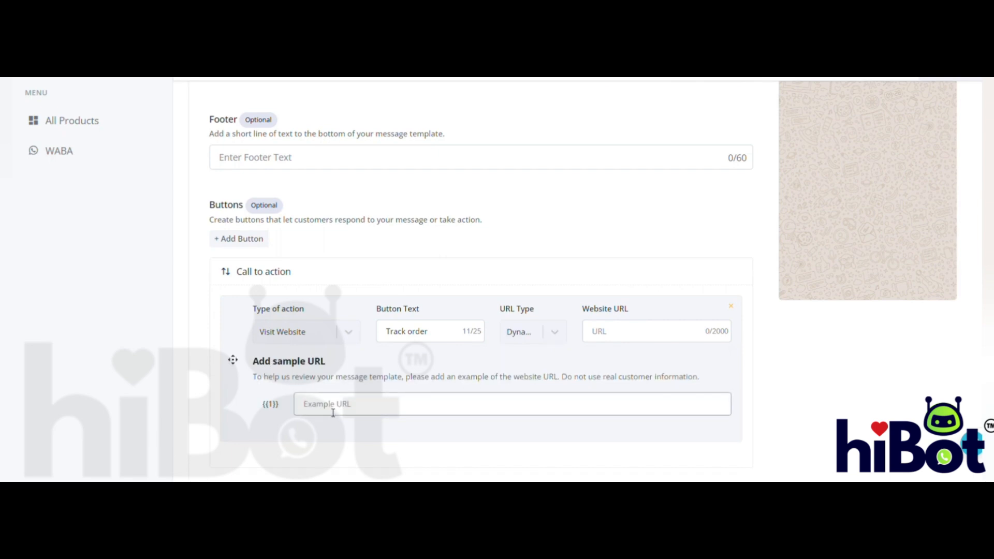
{"action": "key", "text": "ctrl+v"}
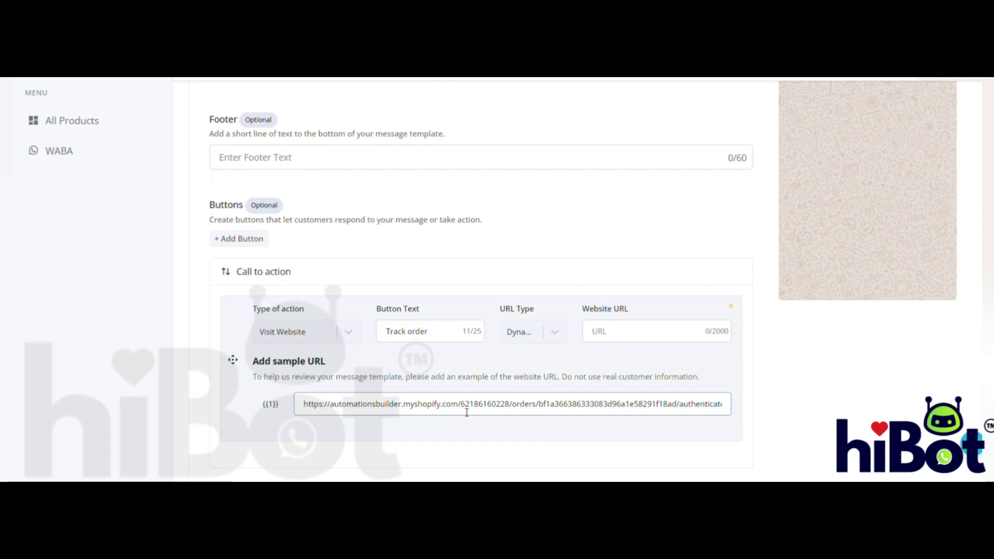
{"action": "left_click_drag", "start_coordinate": [461, 405], "coordinate": [286, 405]}
{"action": "key", "text": "ctrl+c"}
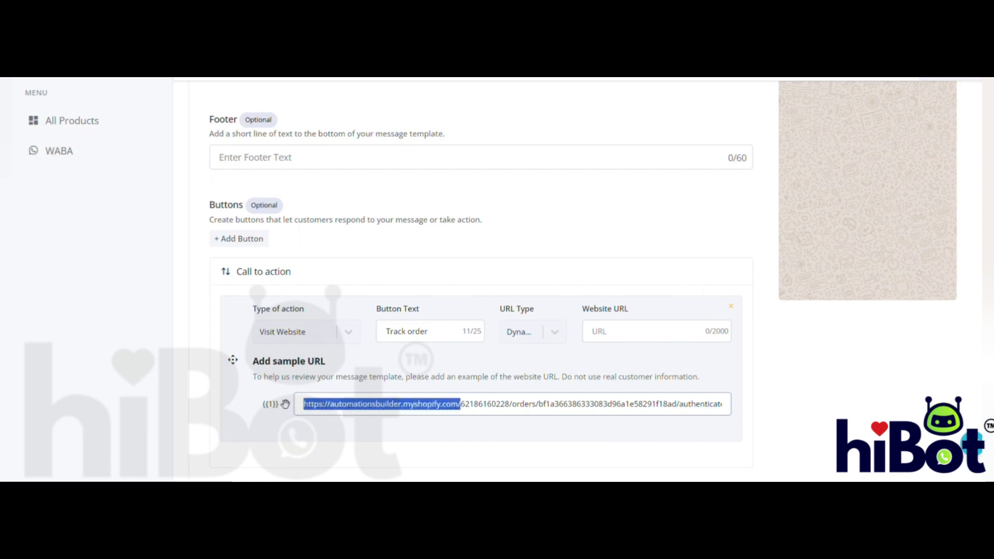
{"action": "left_click", "coordinate": [626, 340]}
{"action": "key", "text": "ctrl+v"}
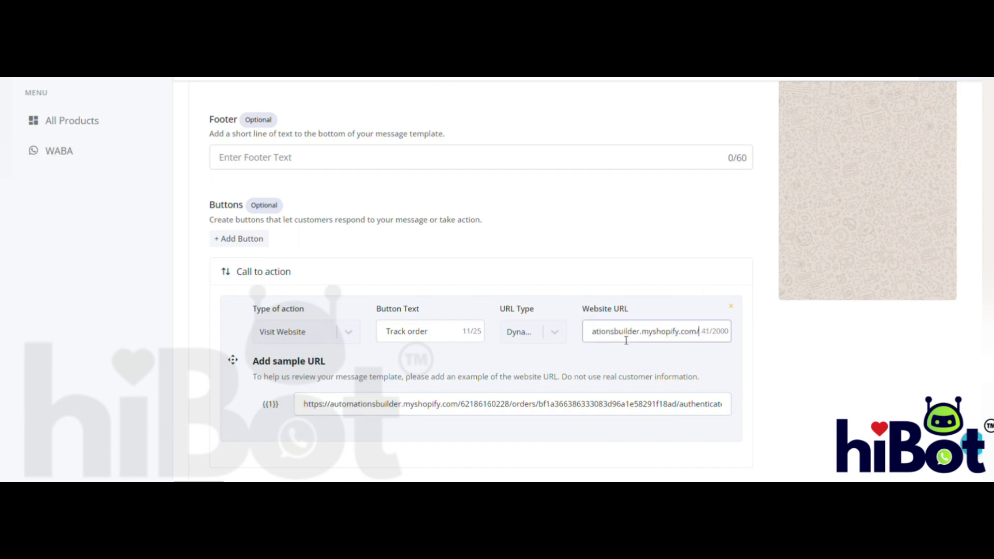
{"action": "scroll", "coordinate": [623, 340], "scroll_direction": "left", "scroll_amount": 2}
{"action": "scroll", "coordinate": [623, 340], "scroll_direction": "right", "scroll_amount": 1}
{"action": "scroll", "coordinate": [623, 339], "scroll_direction": "right", "scroll_amount": 1}
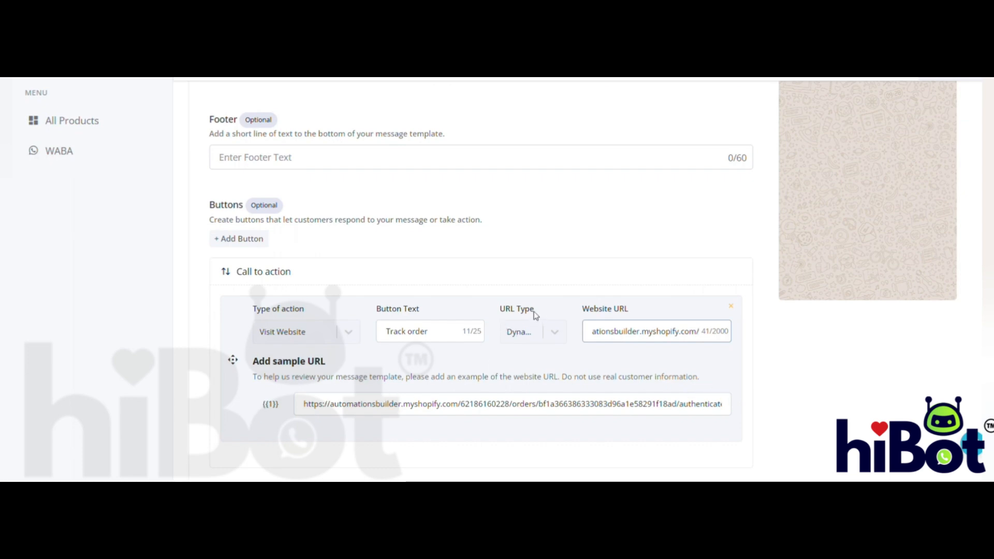
- Submit the finished template and check the approval status of tracking order in the template list
{"action": "scroll", "coordinate": [650, 384], "scroll_direction": "up", "scroll_amount": 3}
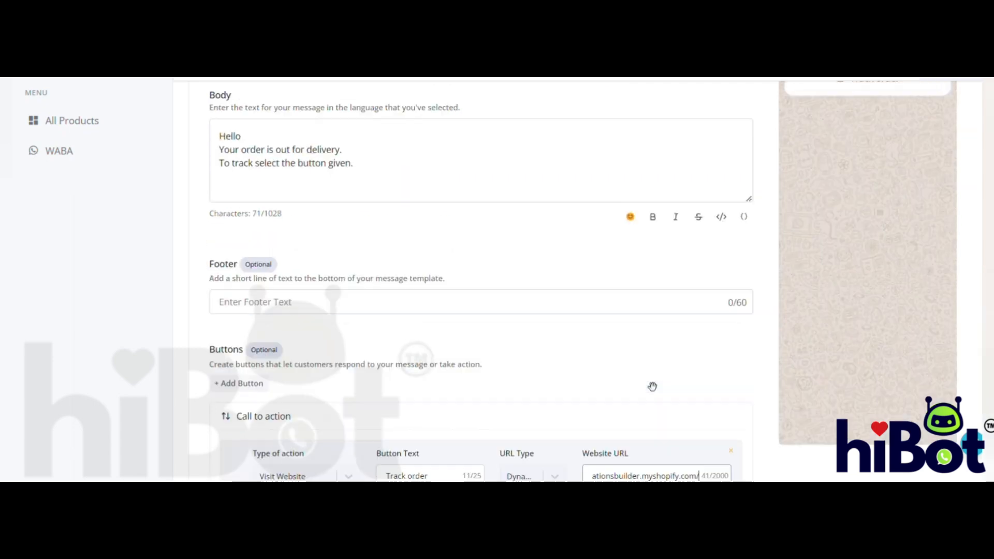
{"action": "scroll", "coordinate": [653, 387], "scroll_direction": "up", "scroll_amount": 3}
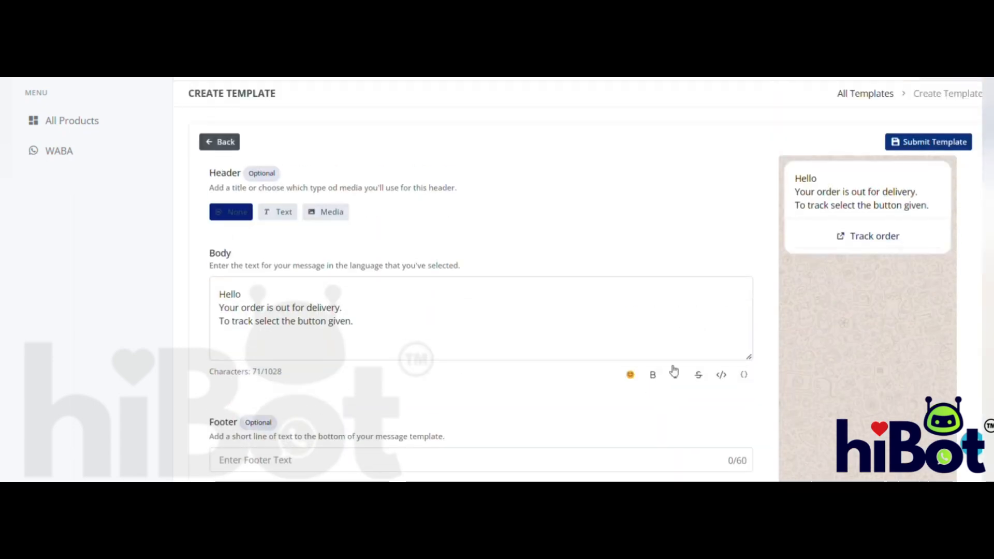
{"action": "left_click", "coordinate": [918, 143]}
{"action": "scroll", "coordinate": [529, 290], "scroll_direction": "down", "scroll_amount": 1}
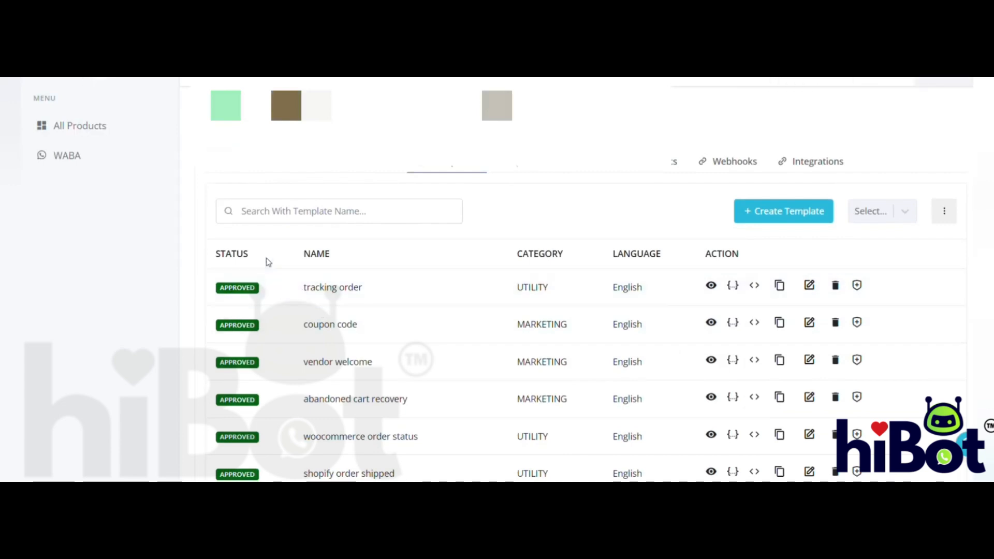
- Return to the workflow in Automation Builder and add a Text Formatter Split Text action after the Custom Webhook
{"action": "left_click", "coordinate": [128, 125]}
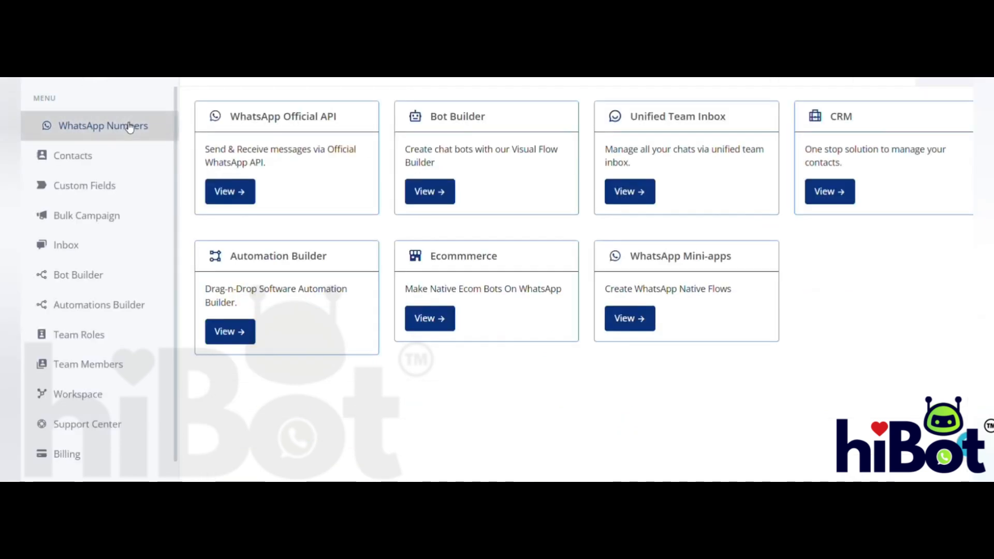
{"action": "left_click", "coordinate": [236, 329]}
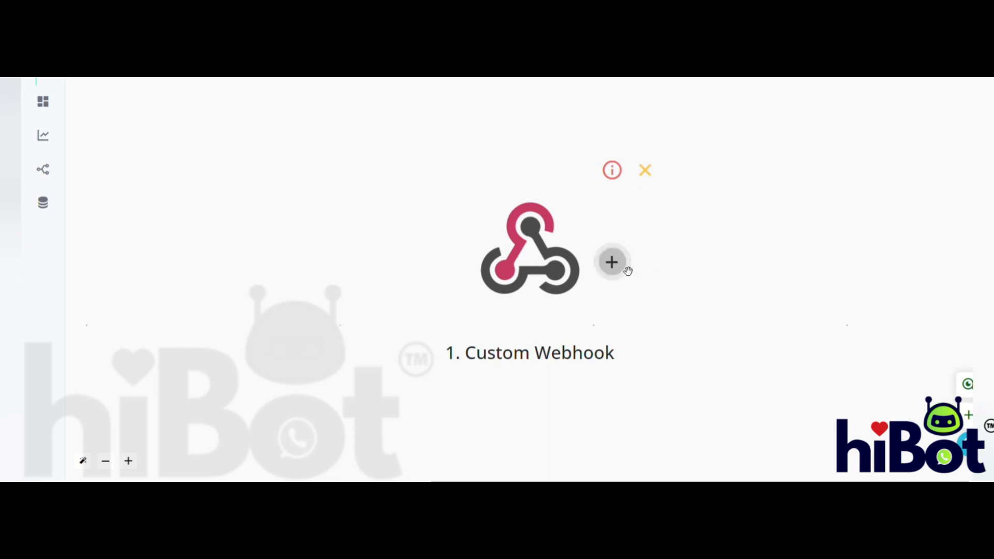
{"action": "left_click", "coordinate": [613, 265]}
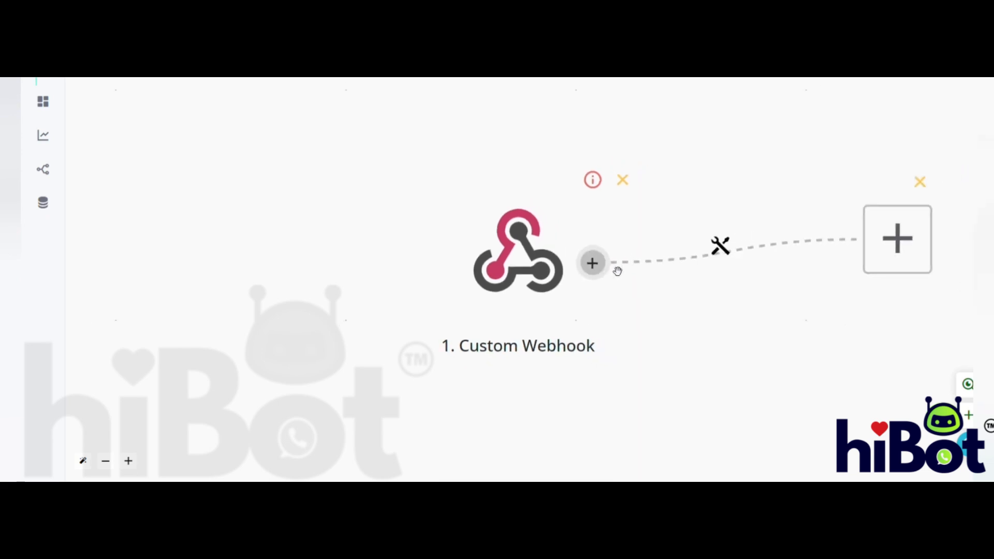
{"action": "left_click", "coordinate": [499, 269]}
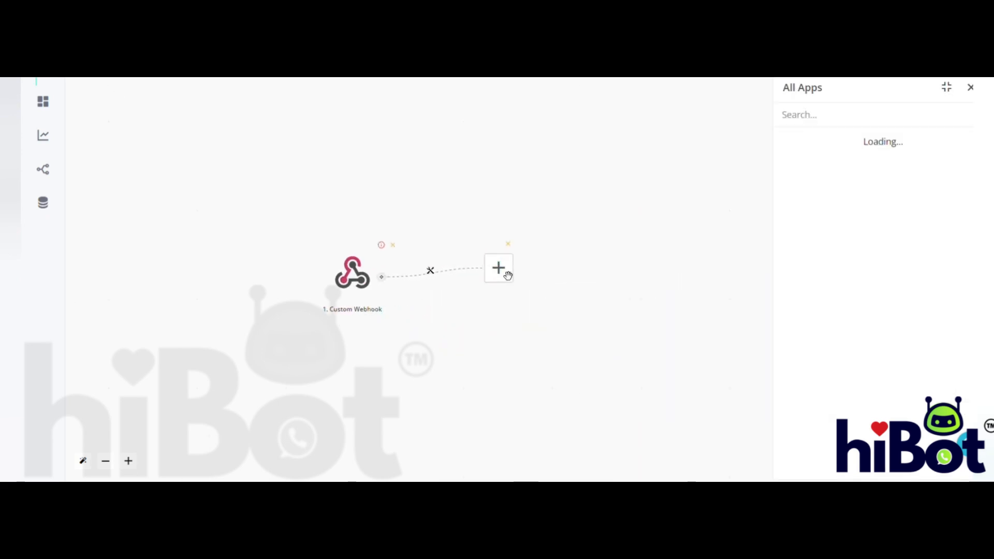
{"action": "type", "text": "text"}
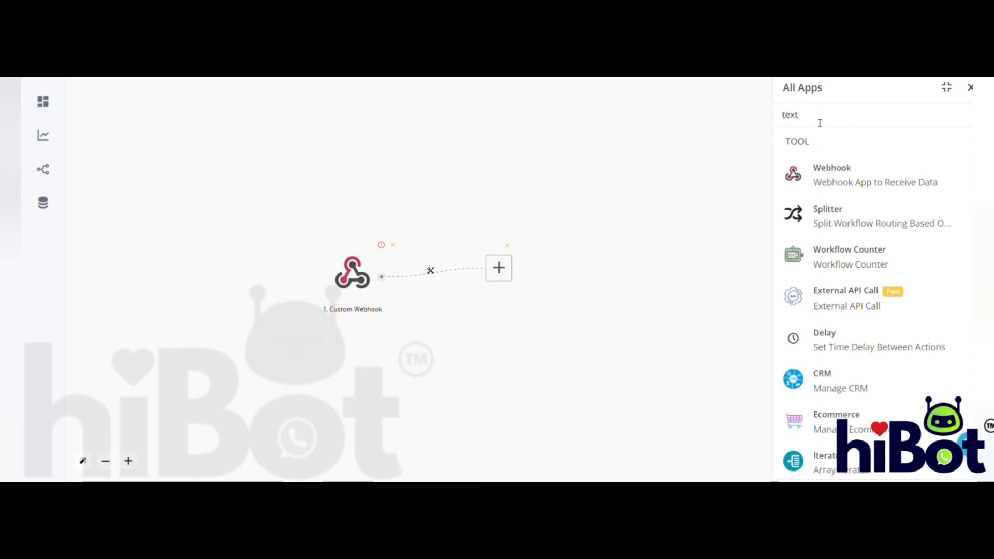
{"action": "left_click", "coordinate": [832, 175]}
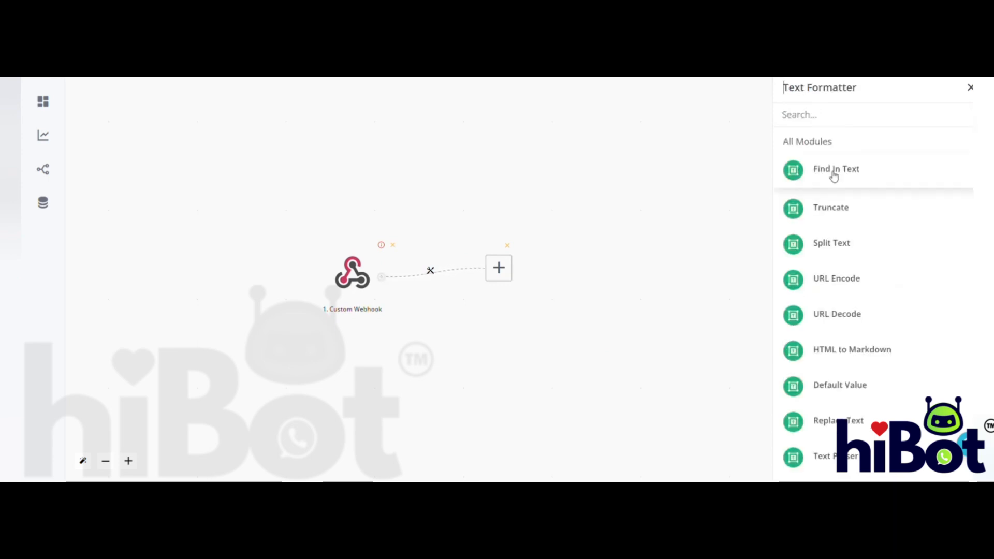
{"action": "left_click", "coordinate": [832, 241]}
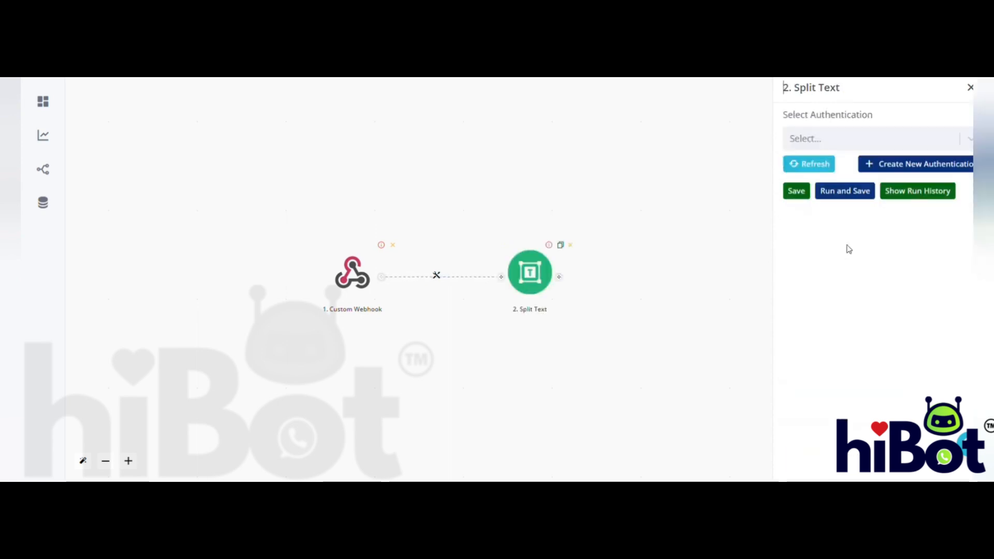
- Choose the ABC authentication for Split Text and map the webhook's order_status_url as its Text
{"action": "left_click", "coordinate": [939, 145]}
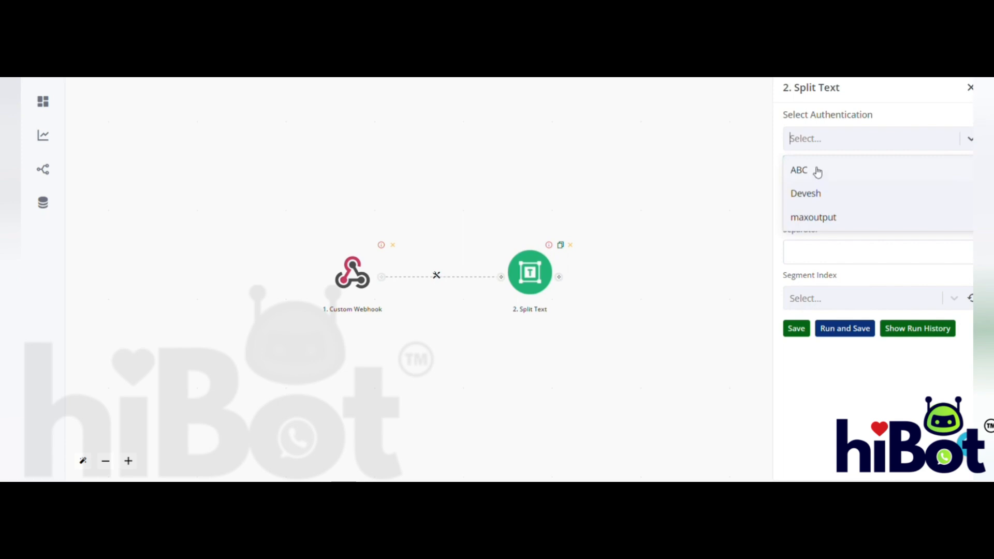
{"action": "left_click", "coordinate": [818, 172]}
{"action": "left_click", "coordinate": [865, 209]}
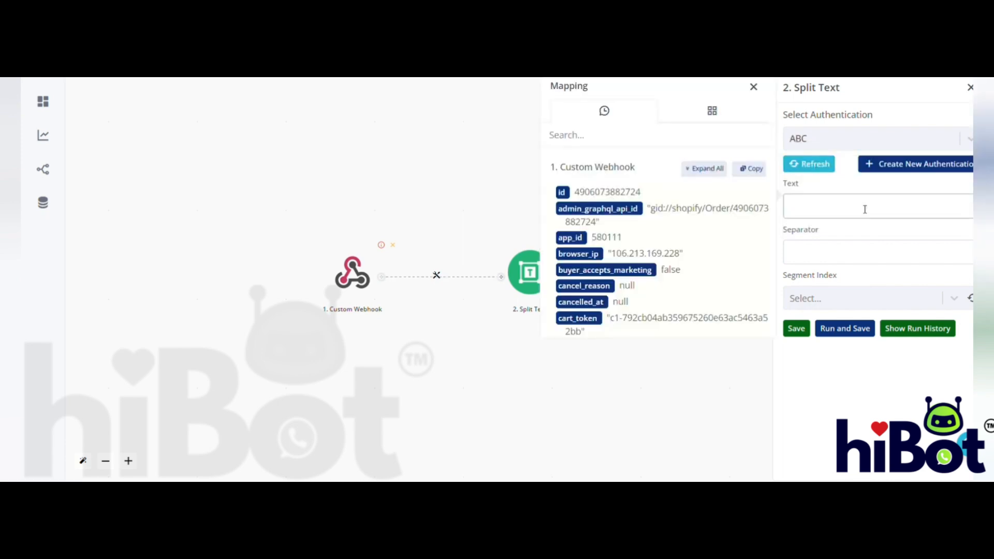
{"action": "scroll", "coordinate": [700, 275], "scroll_direction": "down", "scroll_amount": 5}
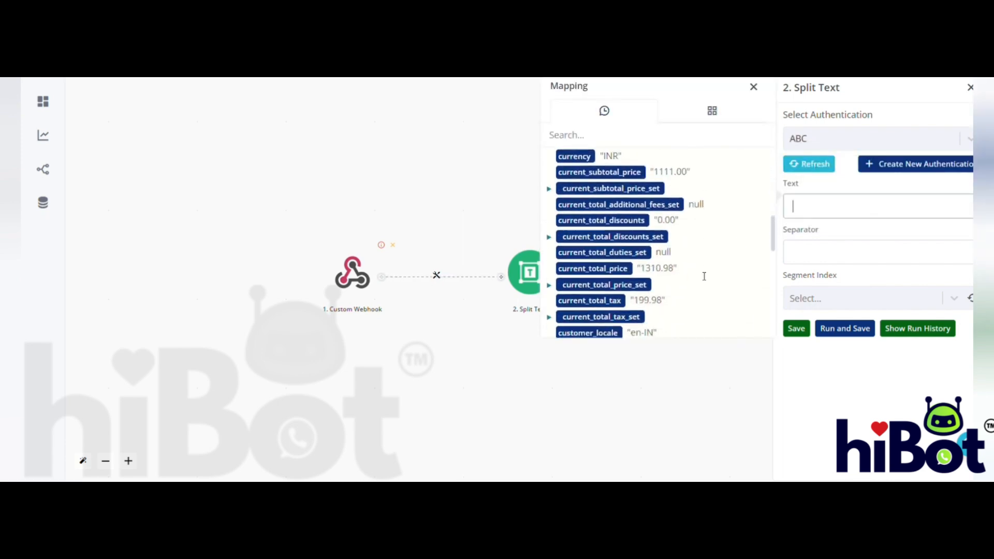
{"action": "scroll", "coordinate": [702, 275], "scroll_direction": "down", "scroll_amount": 6}
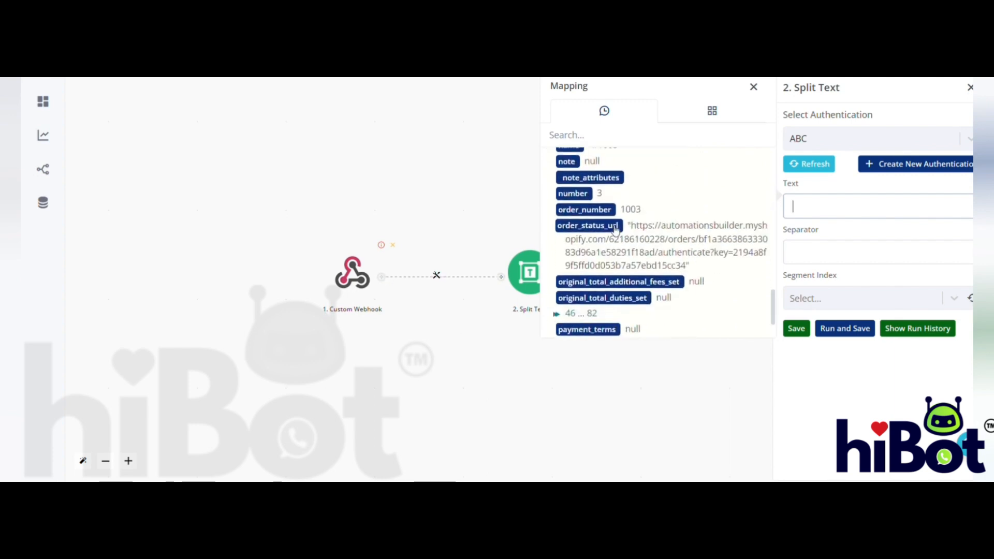
{"action": "left_click", "coordinate": [606, 227]}
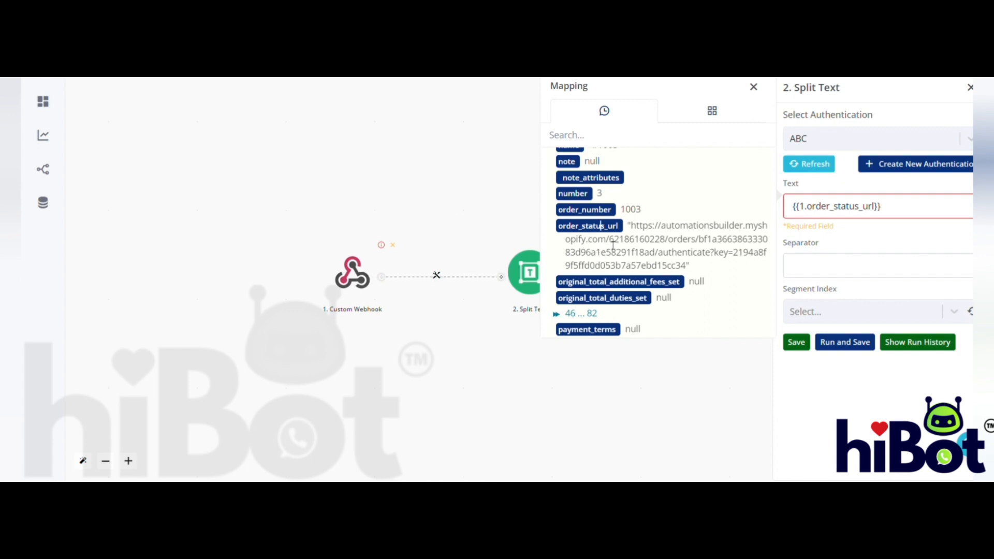
- Set the Split Text separator to myshopify.com/ and the Segment Index to Last
{"action": "left_click_drag", "start_coordinate": [610, 241], "coordinate": [711, 266]}
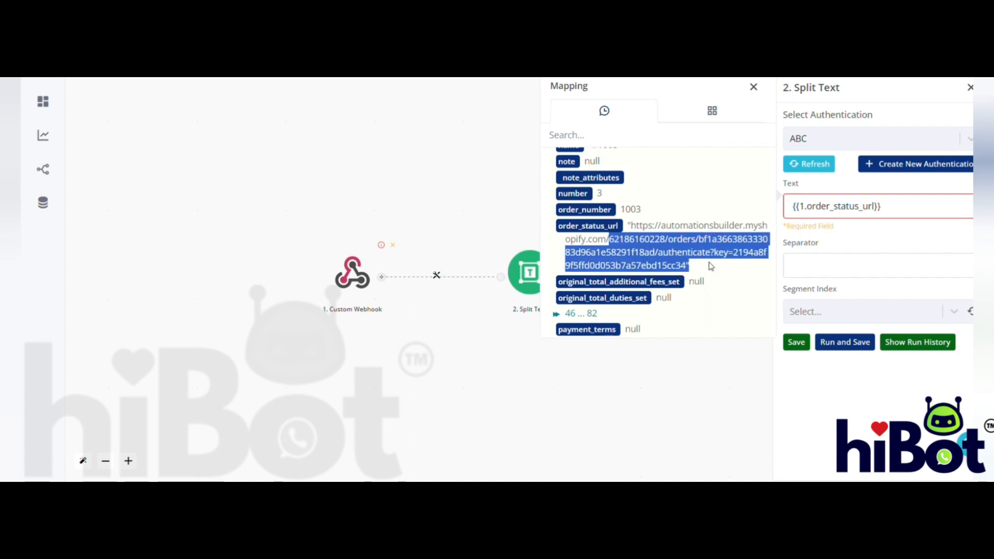
{"action": "left_click", "coordinate": [822, 269]}
{"action": "type", "text": "mys"}
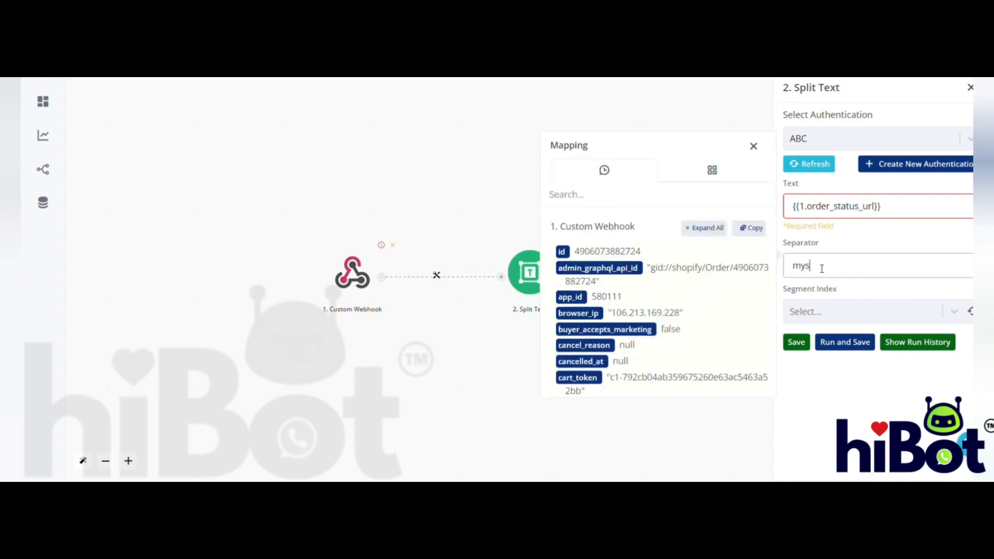
{"action": "type", "text": "hopify.com/"}
{"action": "left_click", "coordinate": [874, 312]}
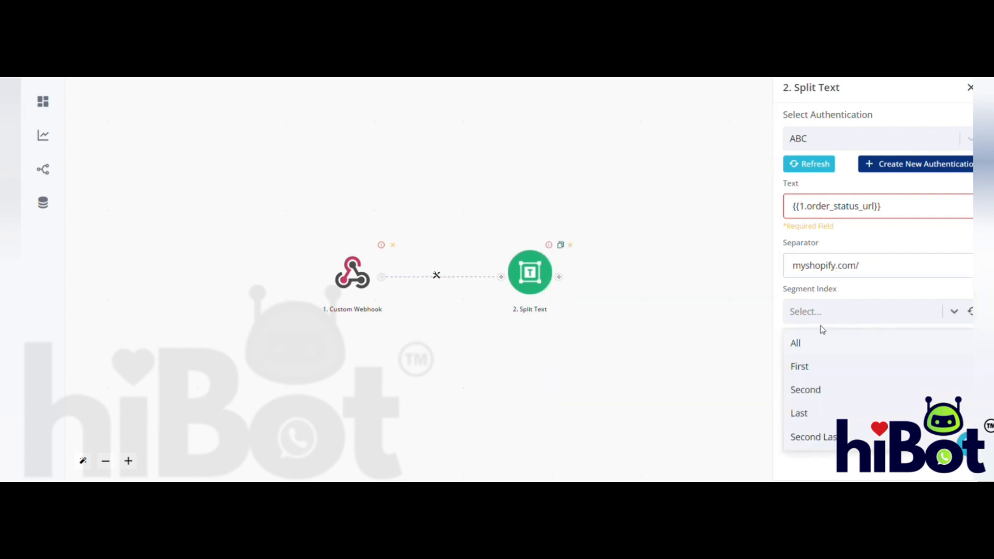
{"action": "left_click", "coordinate": [800, 413]}
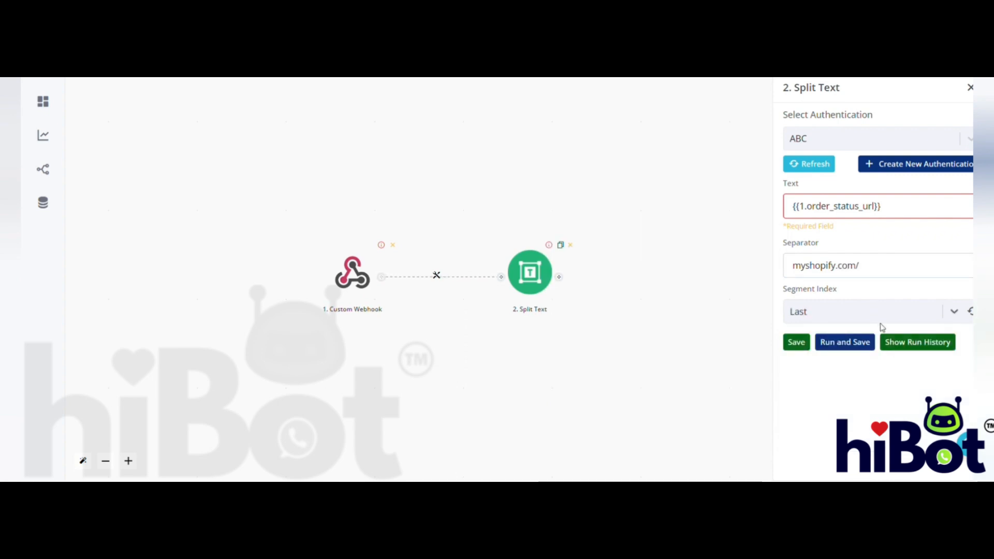
- Test-run the Split Text action, check the splitArray value in its output, and save the action
{"action": "left_click", "coordinate": [863, 343]}
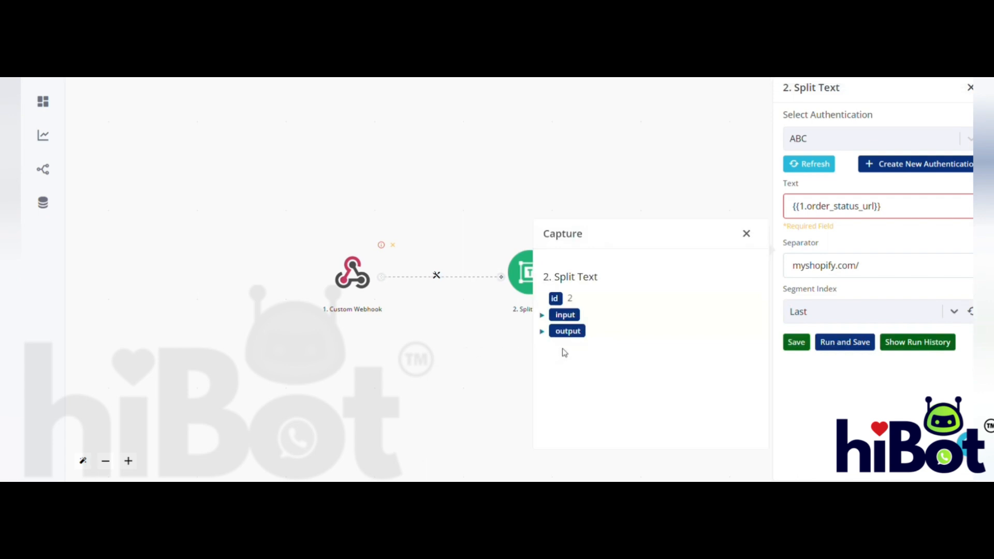
{"action": "left_click", "coordinate": [566, 334]}
{"action": "left_click", "coordinate": [575, 363]}
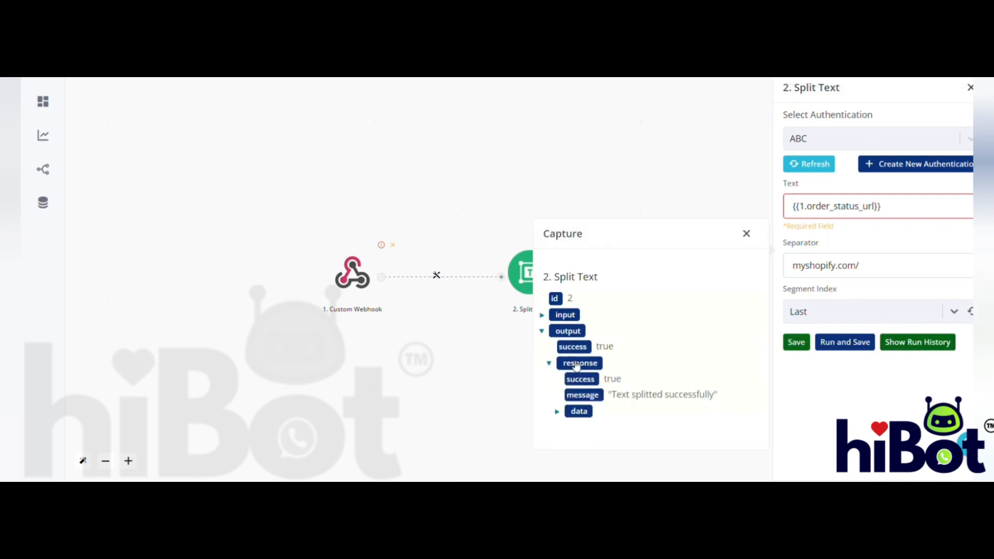
{"action": "left_click", "coordinate": [580, 412]}
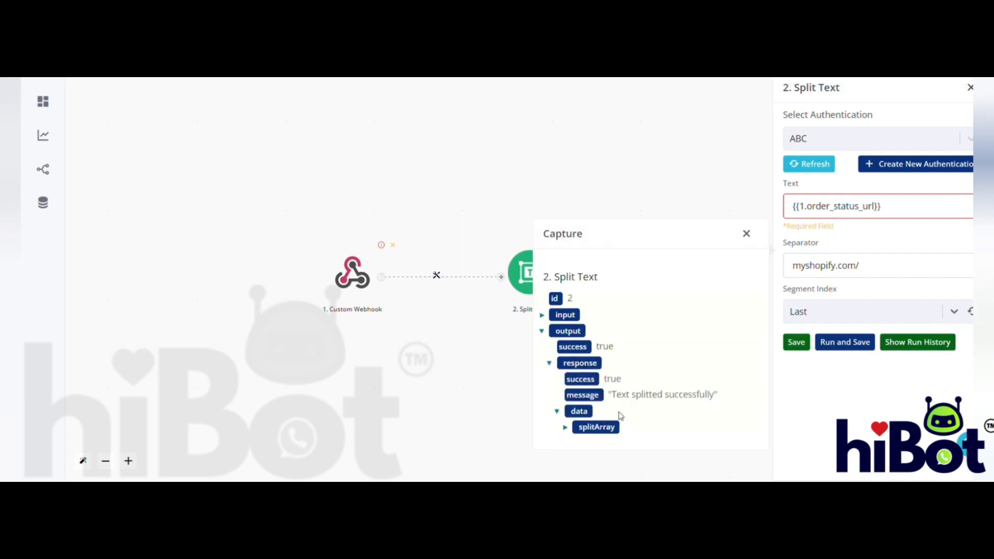
{"action": "left_click", "coordinate": [612, 425]}
{"action": "scroll", "coordinate": [692, 391], "scroll_direction": "down", "scroll_amount": 1}
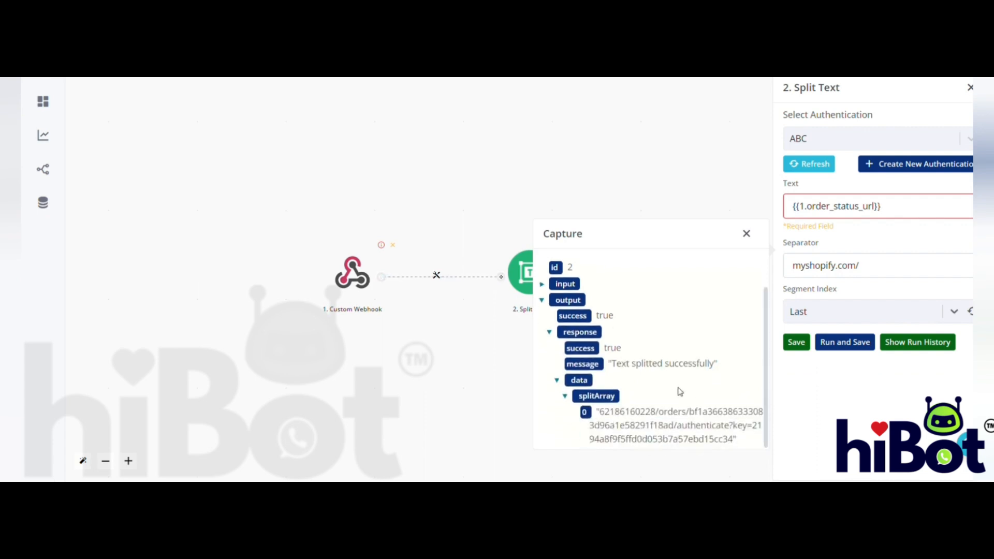
{"action": "left_click_drag", "start_coordinate": [603, 413], "coordinate": [741, 448]}
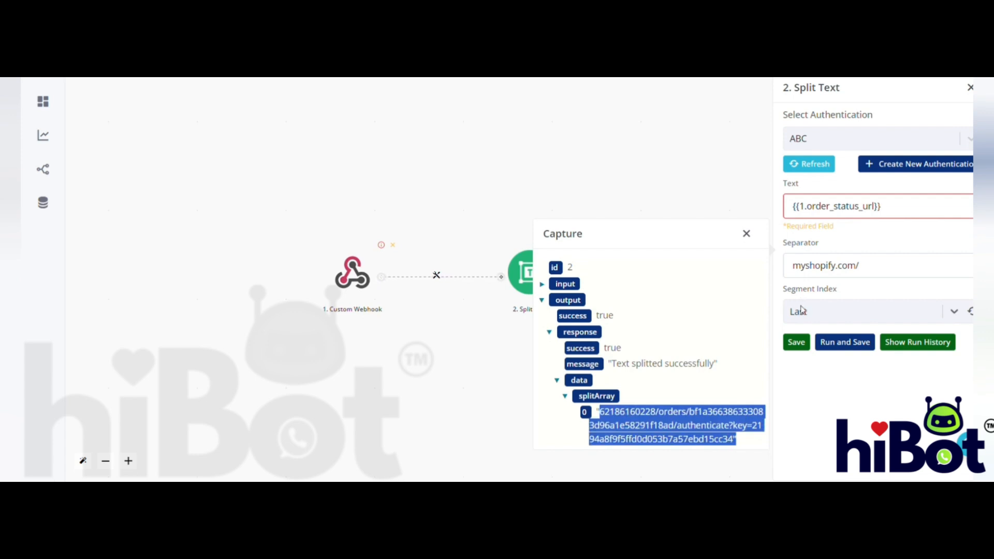
{"action": "left_click", "coordinate": [798, 344]}
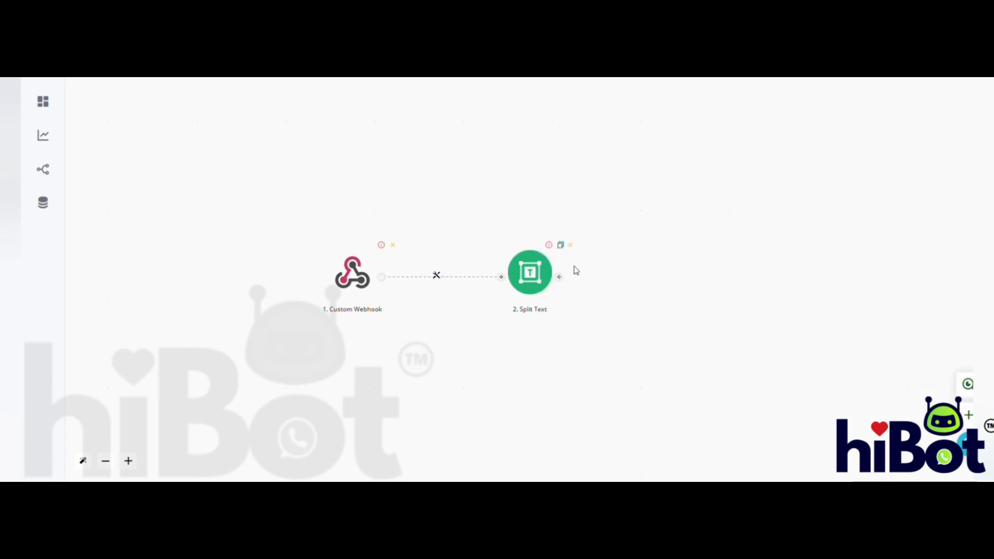
- Add a CRM Send Template Message action after Split Text
{"action": "left_click", "coordinate": [559, 278]}
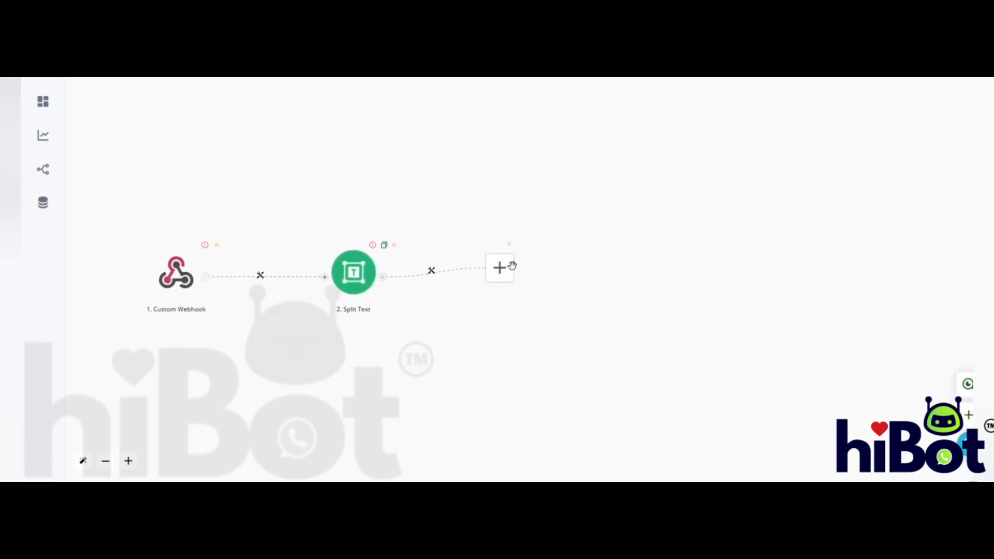
{"action": "left_click", "coordinate": [500, 269]}
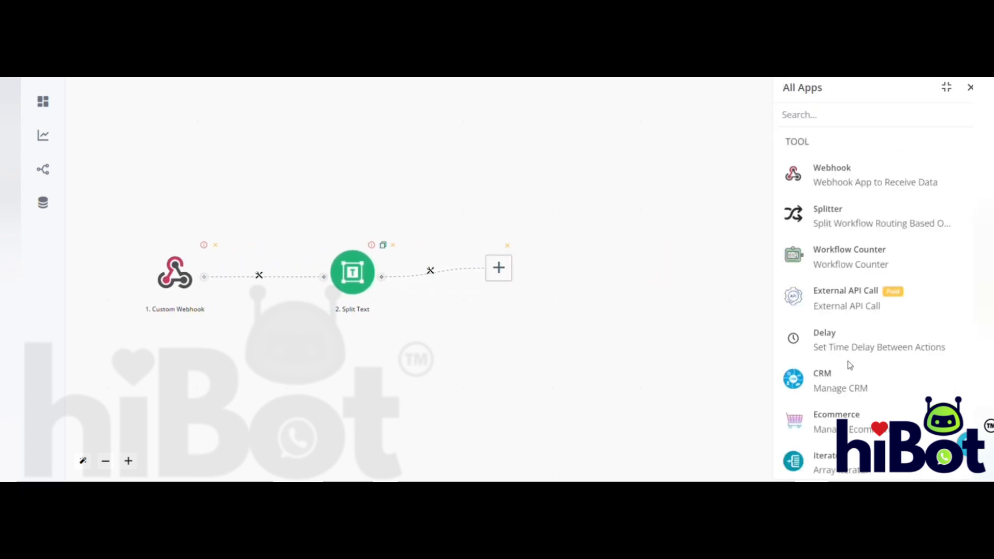
{"action": "left_click", "coordinate": [834, 385]}
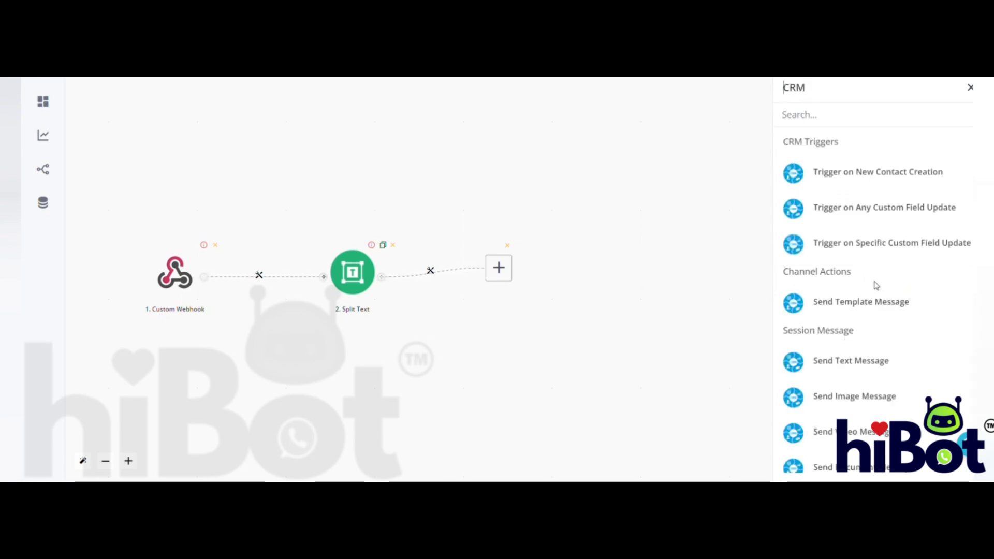
{"action": "left_click", "coordinate": [871, 301]}
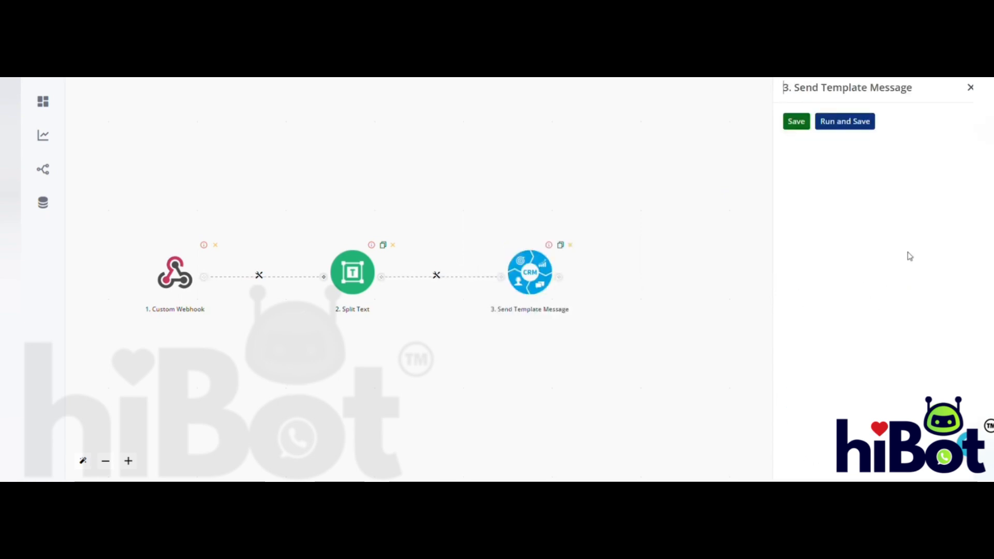
- Set the template message's channel to Channel #1 and its template to tracking_order en
{"action": "left_click", "coordinate": [955, 138]}
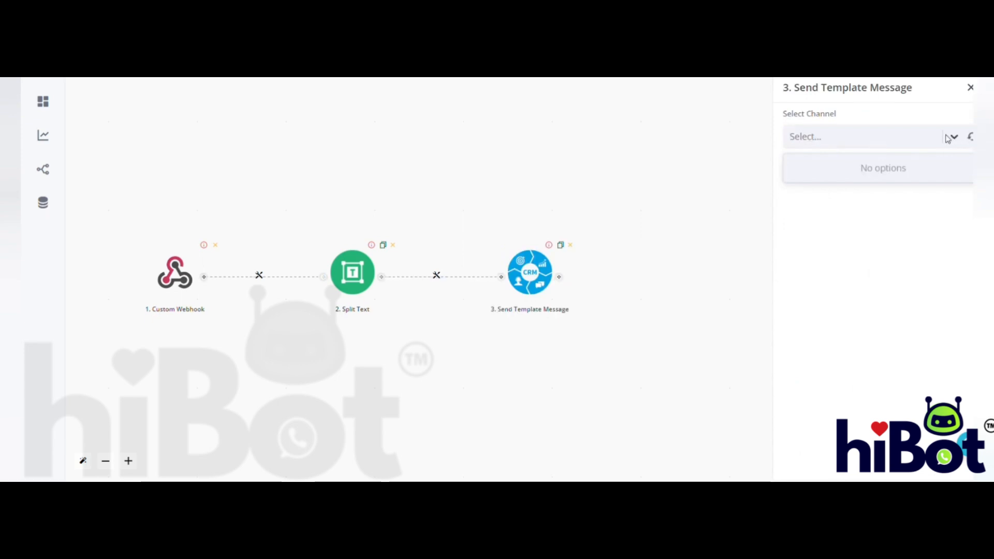
{"action": "left_click", "coordinate": [929, 175]}
{"action": "left_click", "coordinate": [908, 185]}
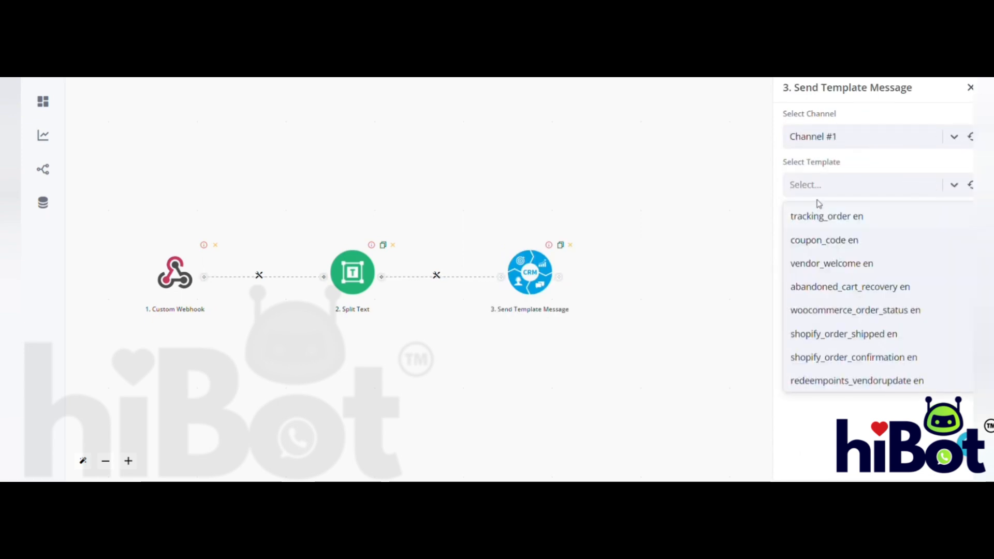
{"action": "left_click", "coordinate": [827, 215]}
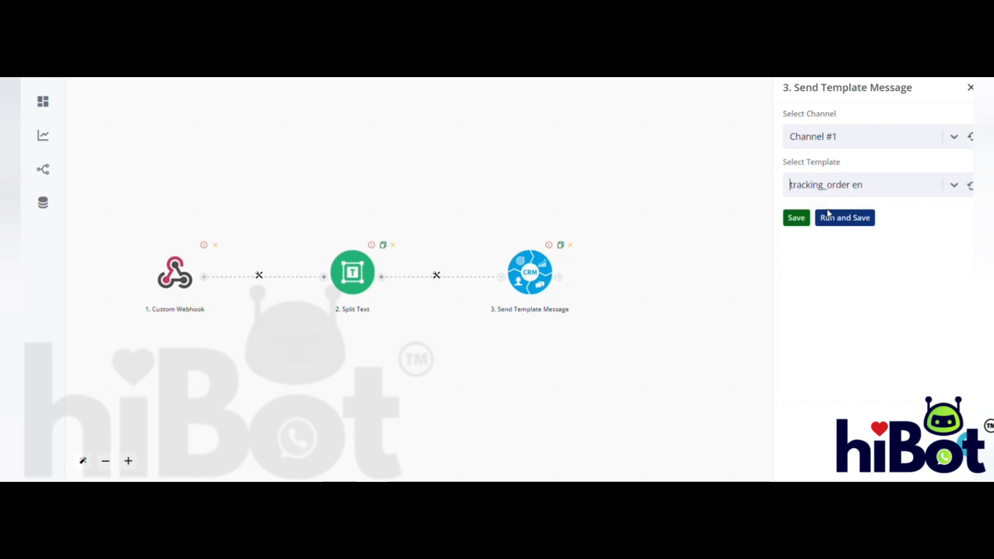
- Set the WhatsApp Number to the prefix 91 followed by the phone field mapped from the Custom Webhook
{"action": "left_click", "coordinate": [874, 238]}
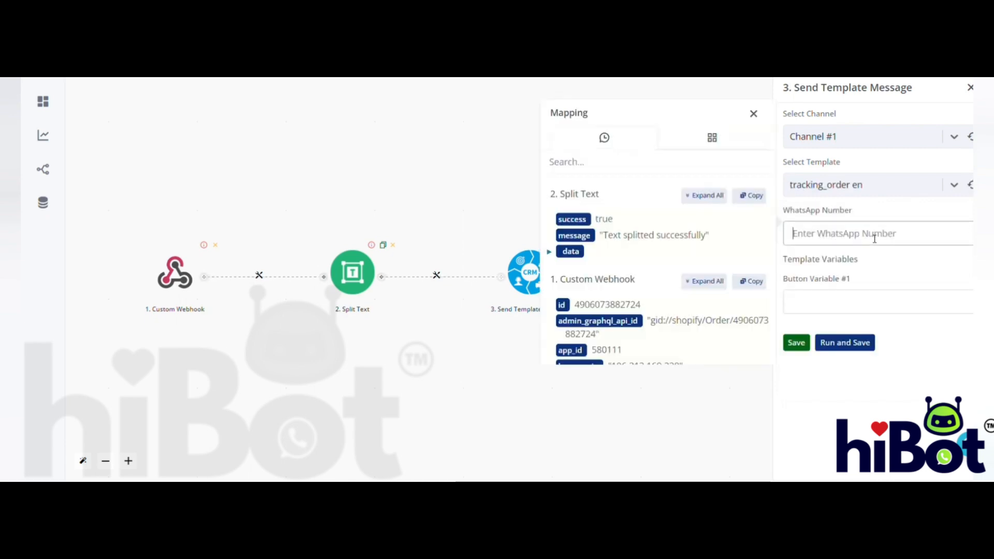
{"action": "type", "text": "91"}
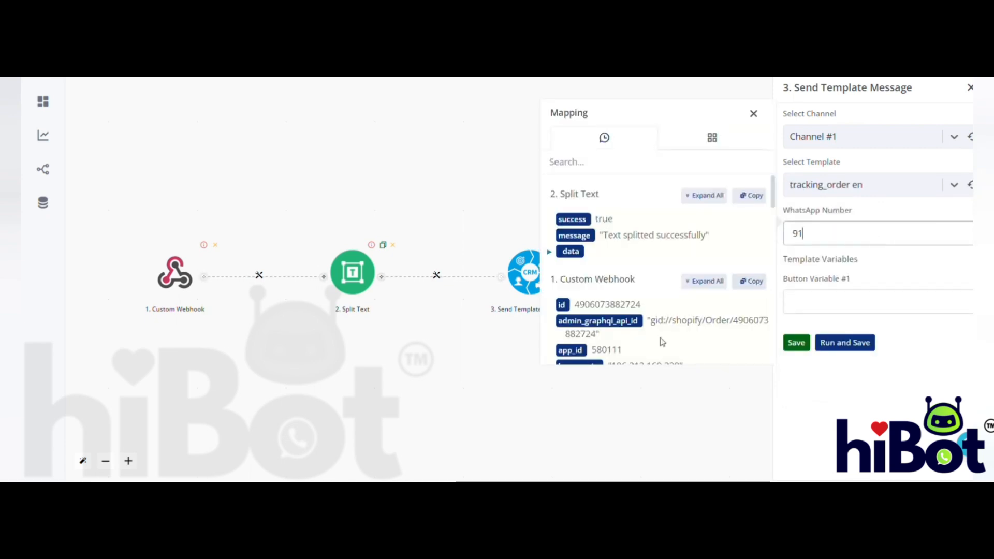
{"action": "left_click", "coordinate": [704, 290]}
{"action": "scroll", "coordinate": [704, 291], "scroll_direction": "down", "scroll_amount": 15}
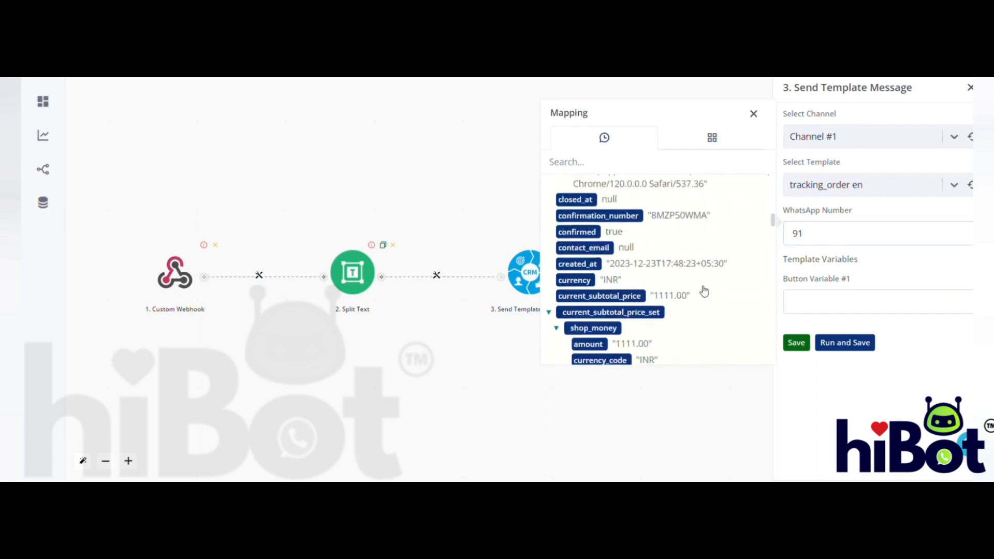
- Map Button Variable #1 to the first splitArray item from the Split Text output
{"action": "left_click", "coordinate": [812, 311]}
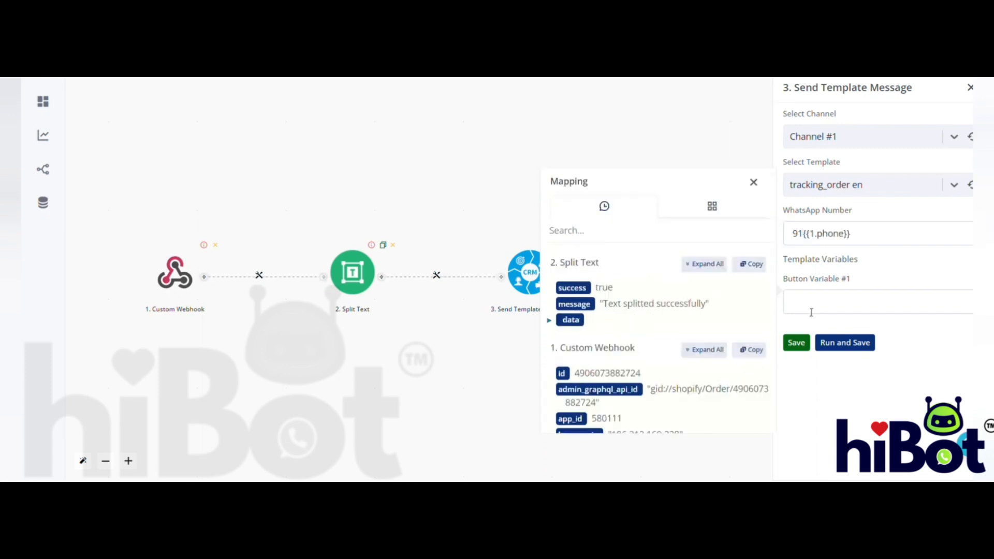
{"action": "left_click", "coordinate": [705, 264]}
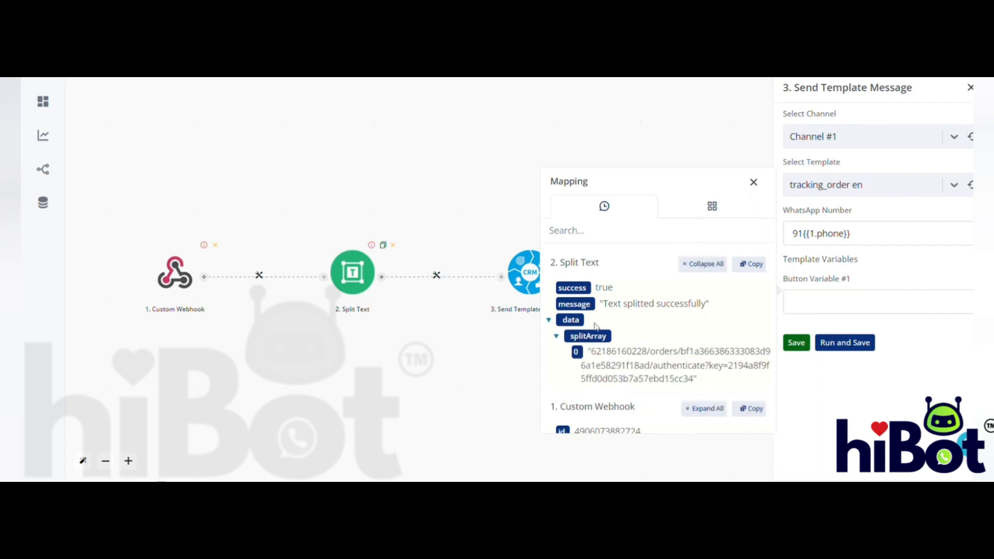
{"action": "left_click", "coordinate": [578, 353]}
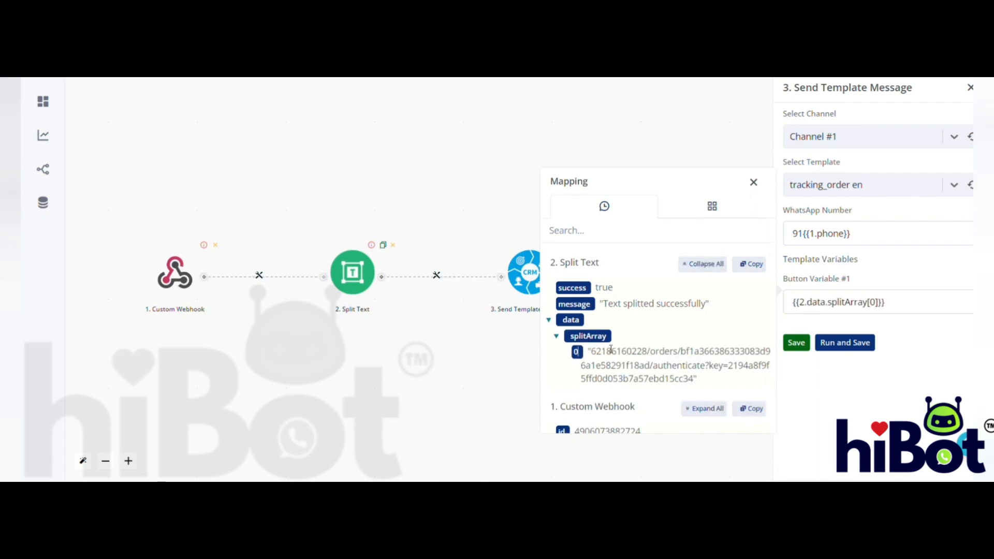
- Save the Send Template Message settings and add a Time Delay (Relative) action after it
{"action": "left_click", "coordinate": [798, 345]}
{"action": "left_click", "coordinate": [797, 344]}
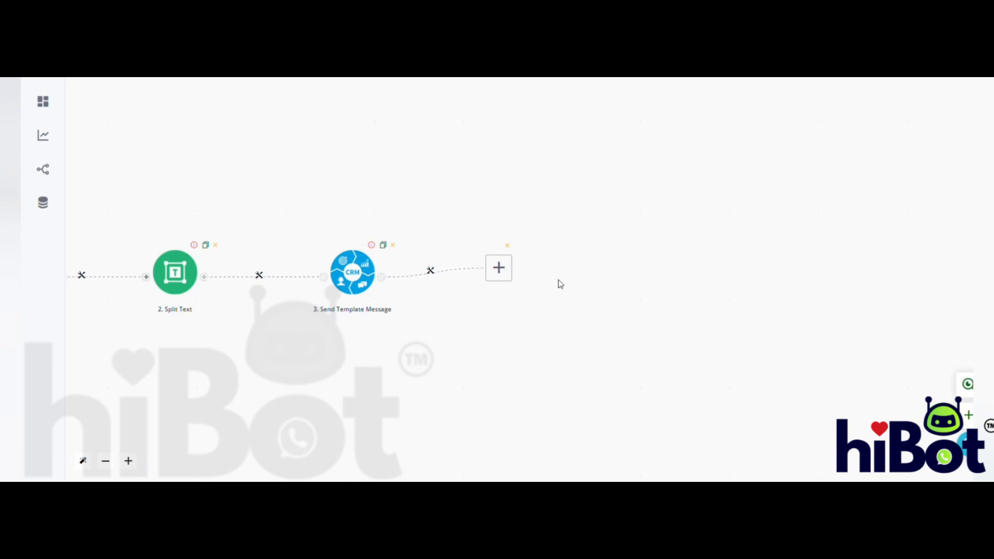
{"action": "left_click", "coordinate": [501, 280]}
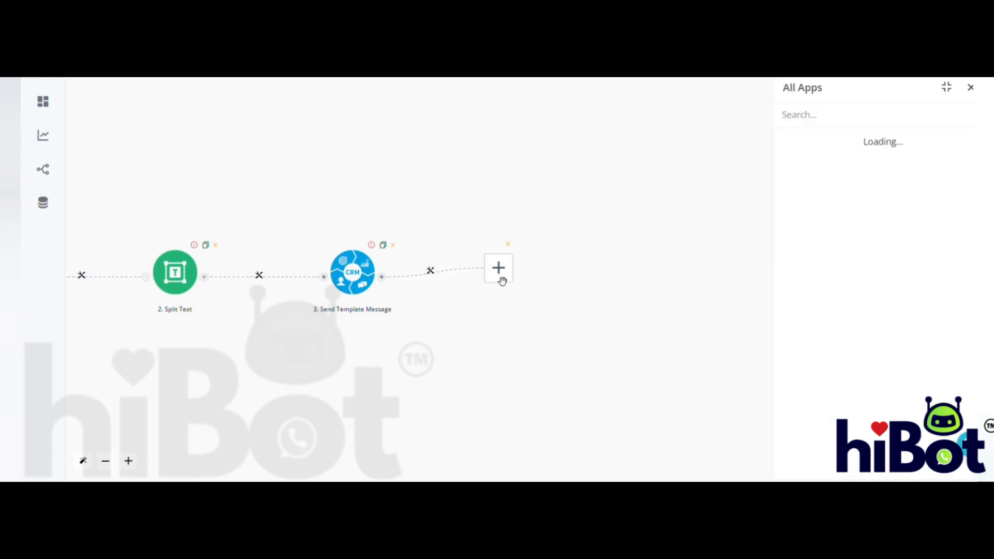
{"action": "left_click", "coordinate": [829, 122]}
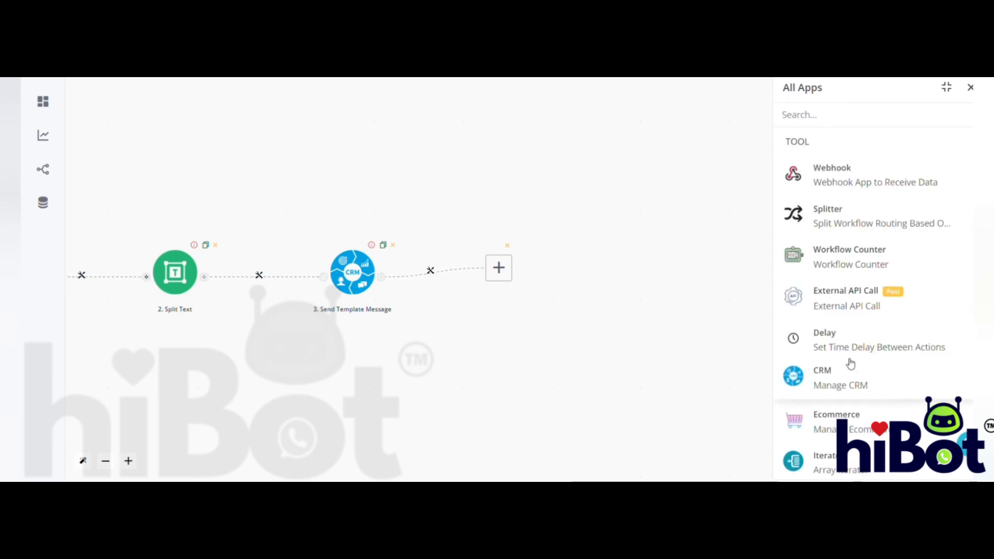
{"action": "left_click", "coordinate": [832, 339]}
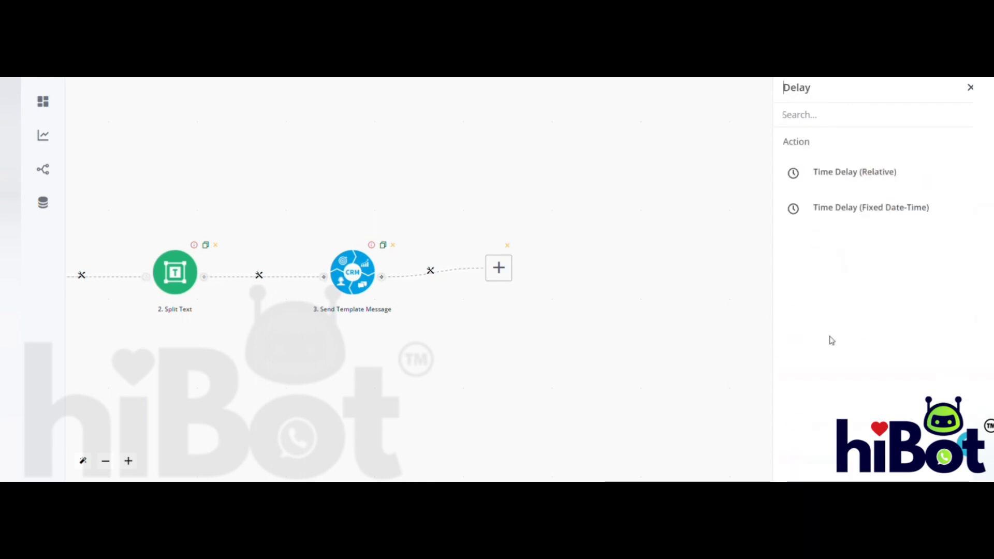
{"action": "left_click", "coordinate": [857, 173]}
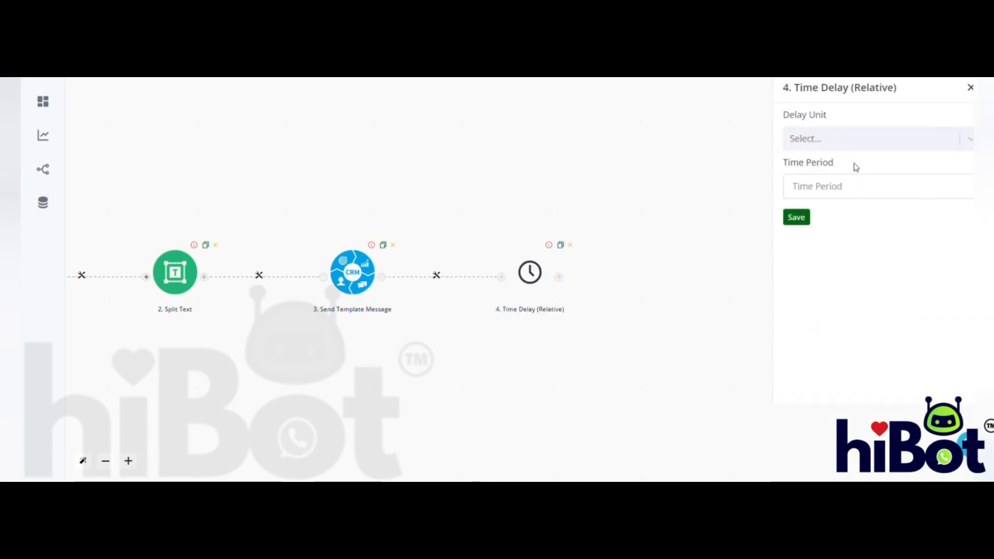
- Set the delay unit to Day and the time period to 10, and save the delay
{"action": "left_click", "coordinate": [841, 144]}
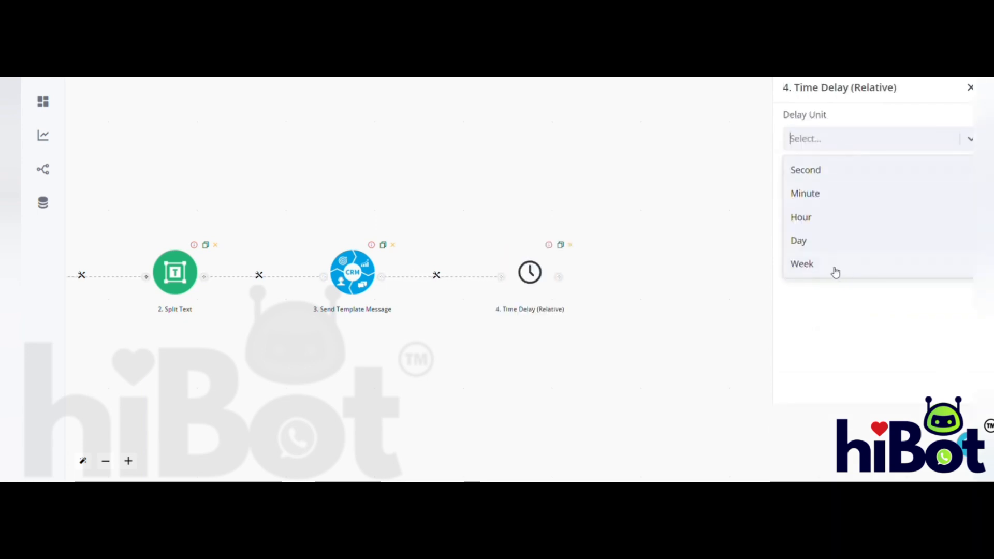
{"action": "left_click", "coordinate": [855, 188]}
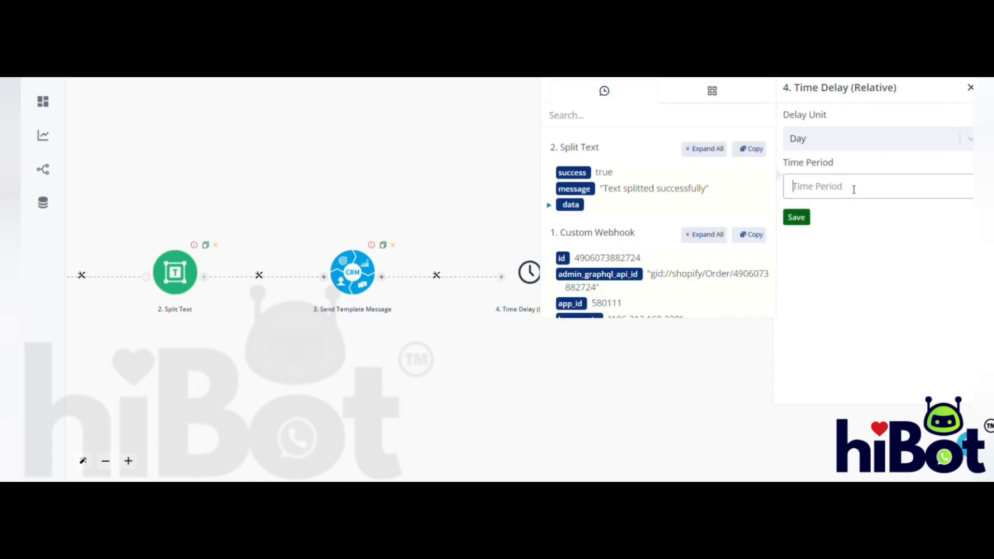
{"action": "type", "text": "10"}
{"action": "left_click", "coordinate": [803, 217]}
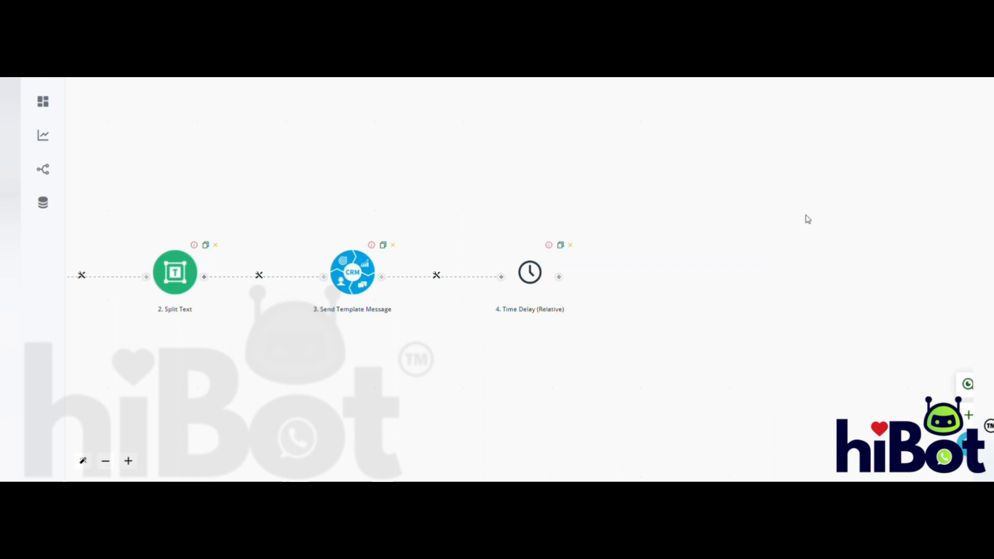
- Add a second CRM Send Template Message action after the time delay, leaving its channel unselected
{"action": "left_click", "coordinate": [563, 281]}
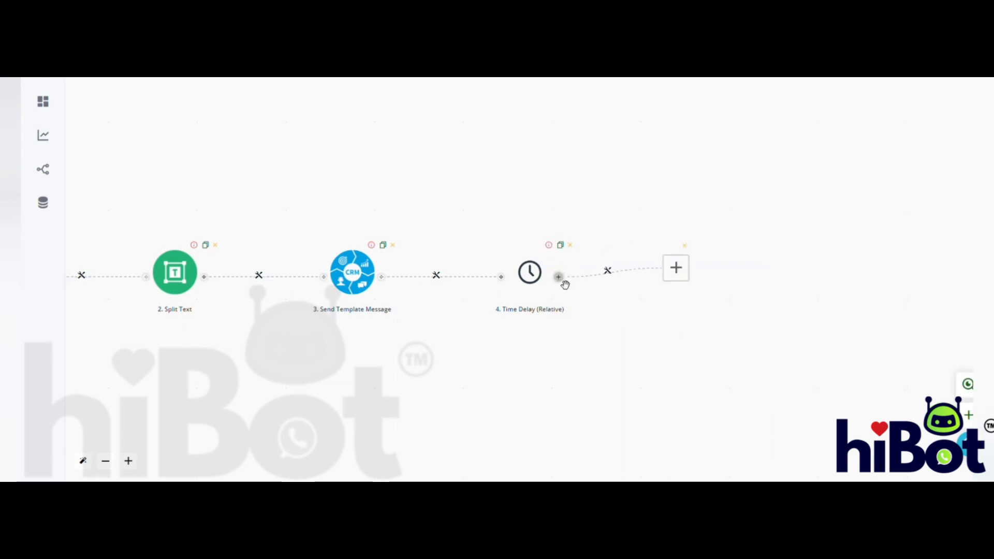
{"action": "left_click", "coordinate": [504, 274]}
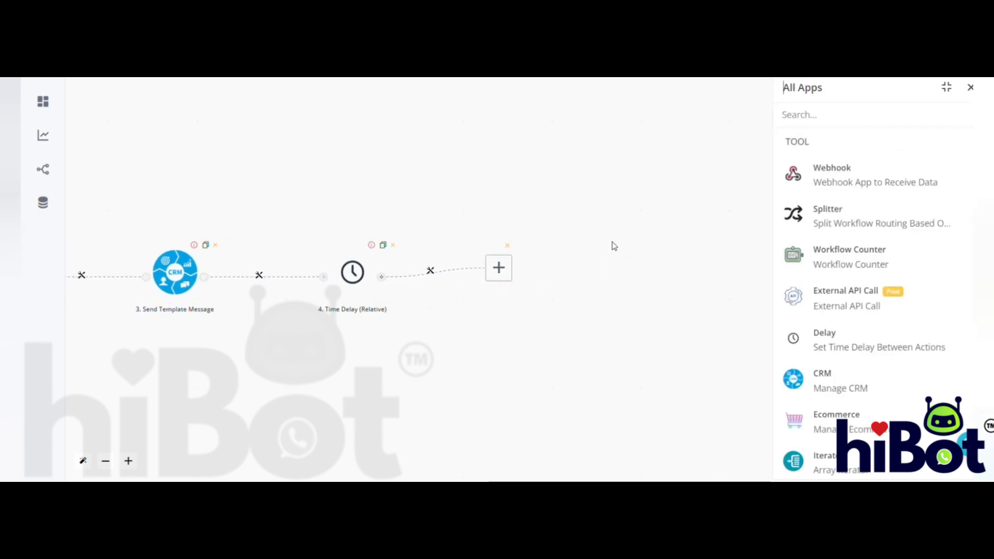
{"action": "left_click", "coordinate": [822, 388]}
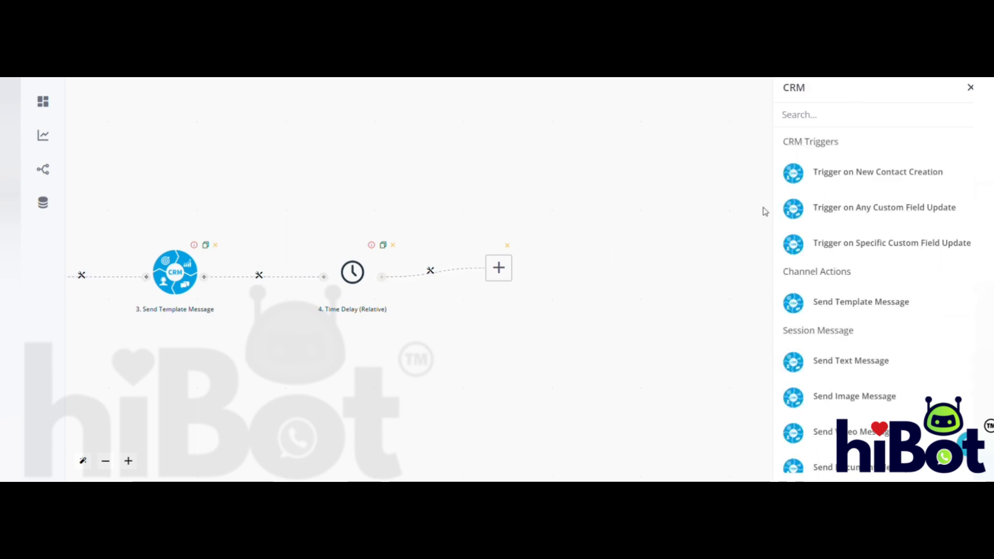
{"action": "left_click", "coordinate": [861, 299]}
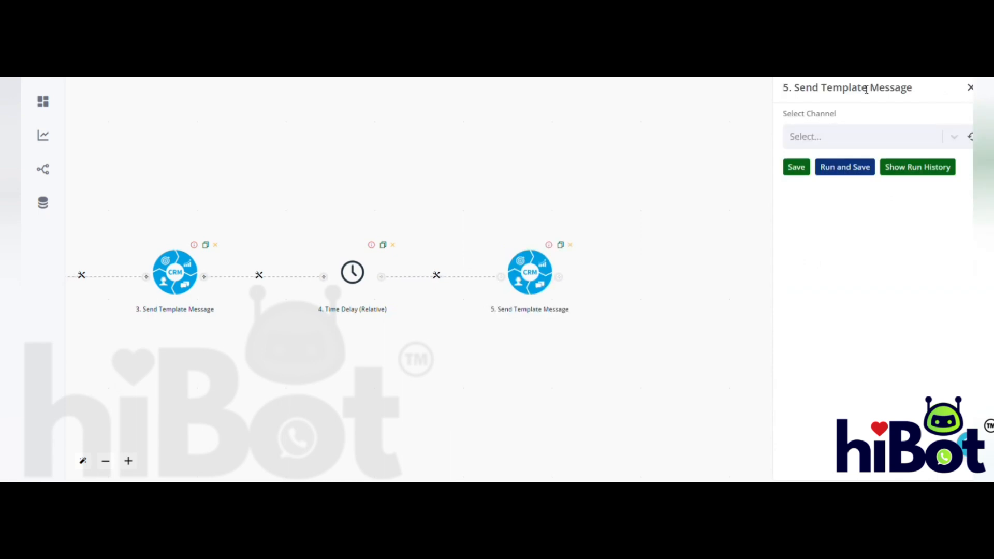
{"action": "left_click", "coordinate": [970, 87]}
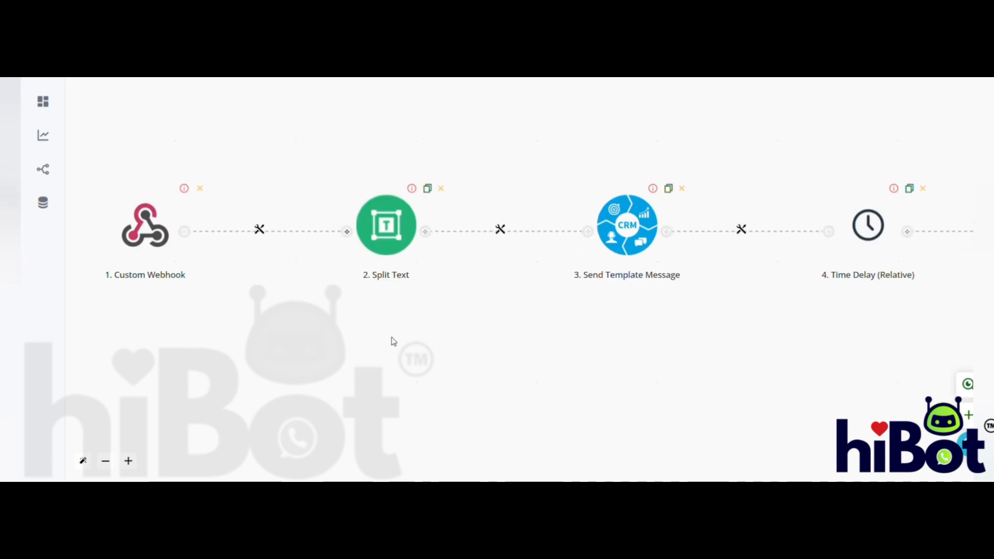
{"action": "mouse_move", "coordinate": [129, 316]}
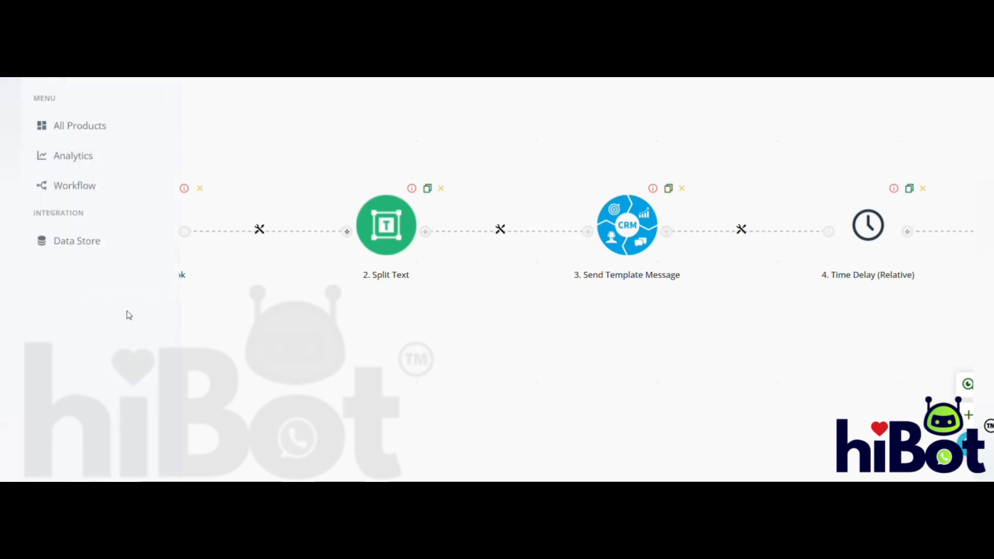